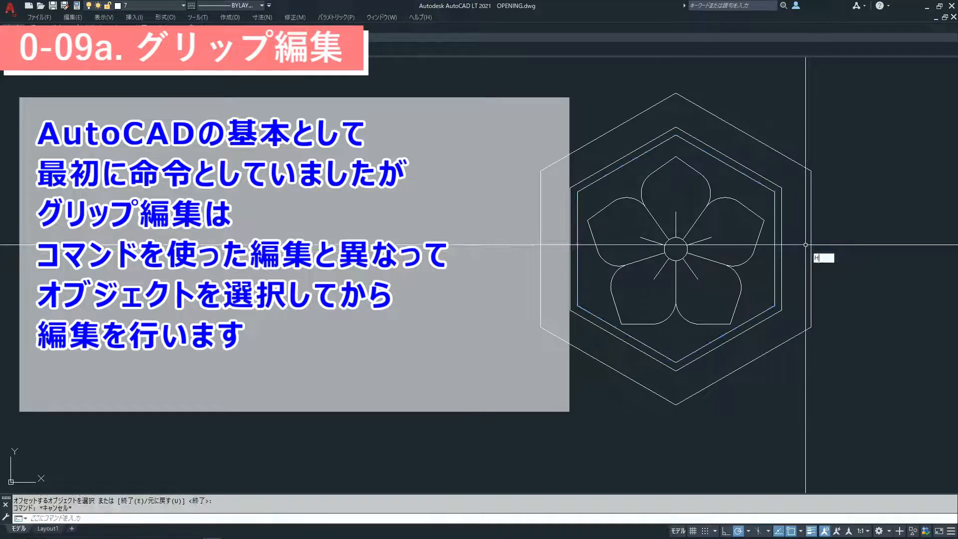
Hatch the band between the outermost hexagon and the next hexagon inside it with a solid fill pattern
key("Escape")
type("h")
key("Return")
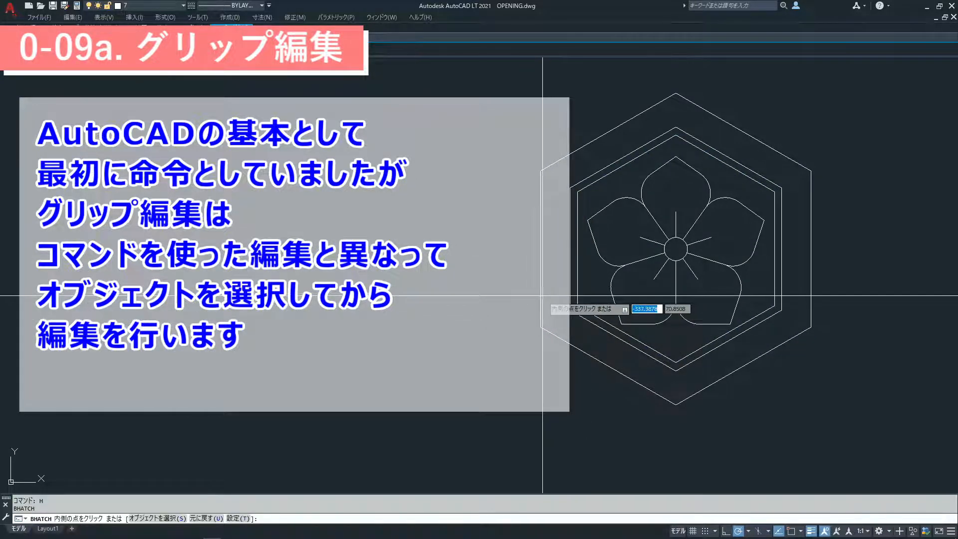
type("t")
key("Return")
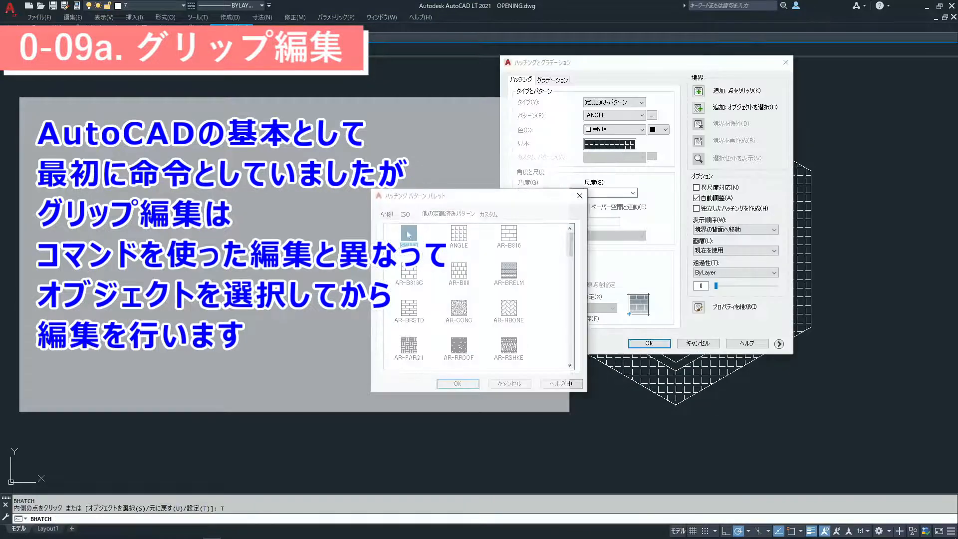
double_click(408, 234)
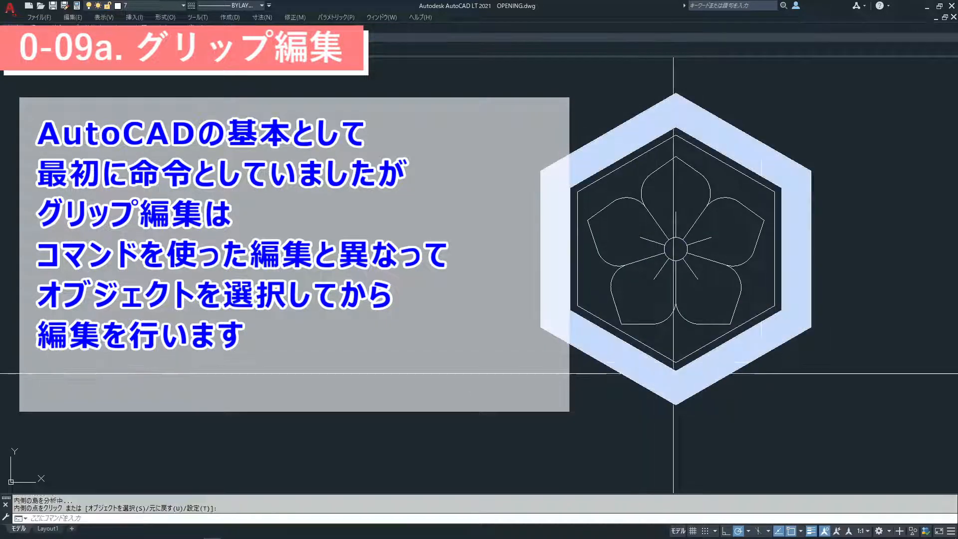
left_click_drag(578, 435, 597, 418)
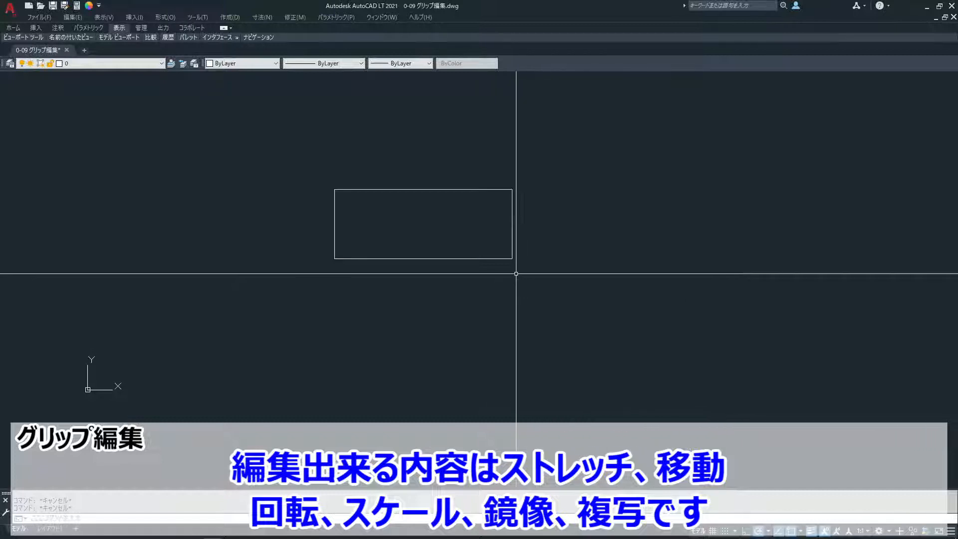
Cycle the grip modes on the rectangle's lower-right corner through Stretch, Move, Rotate, Scale and Mirror back to Stretch, and cancel
left_click(508, 256)
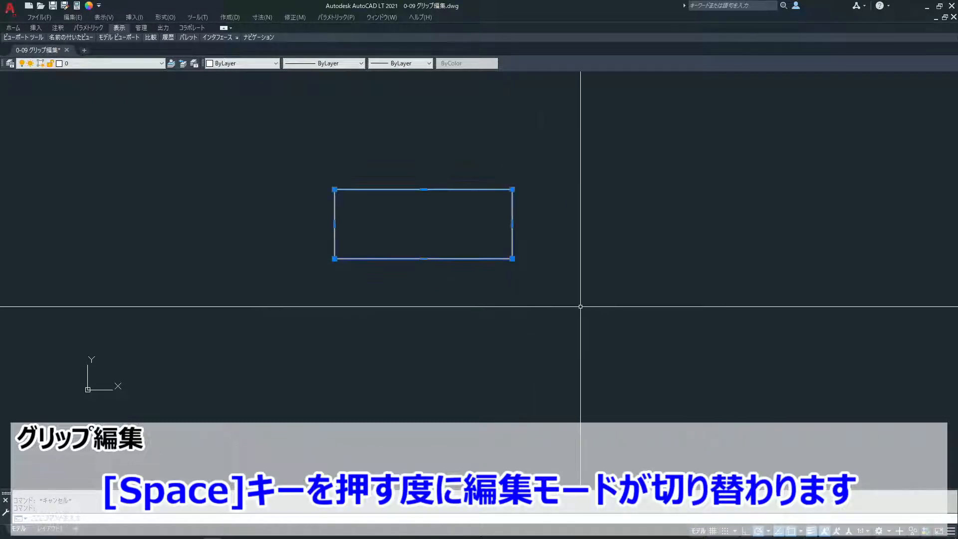
left_click(512, 259)
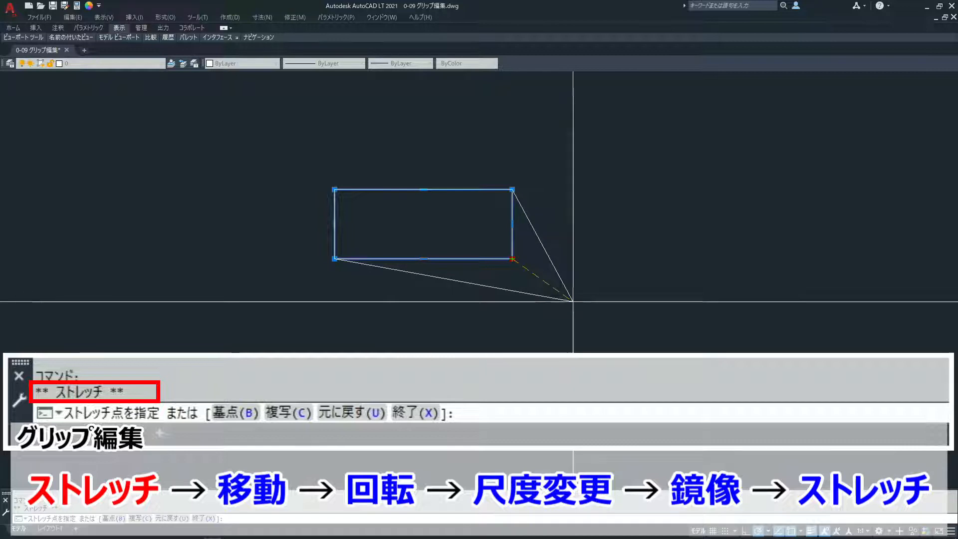
key("space")
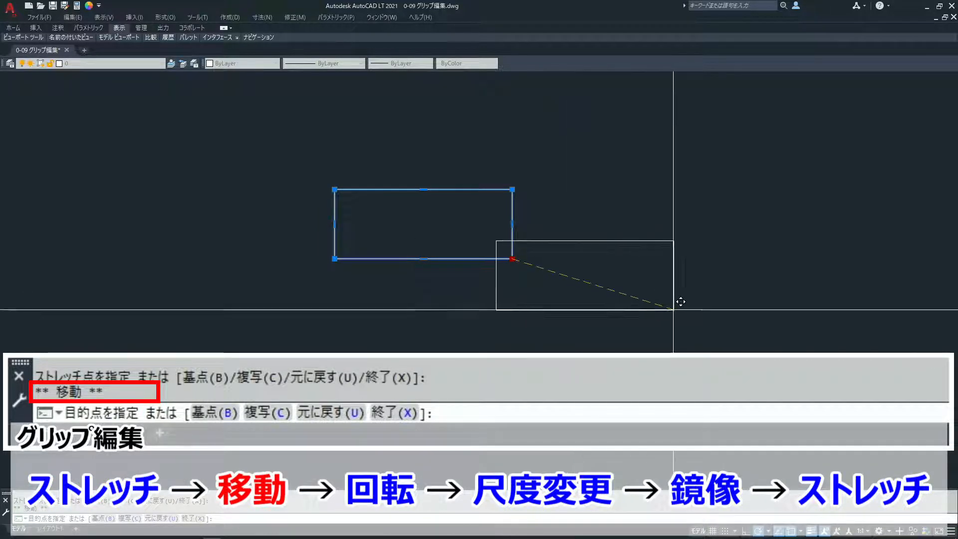
key("space")
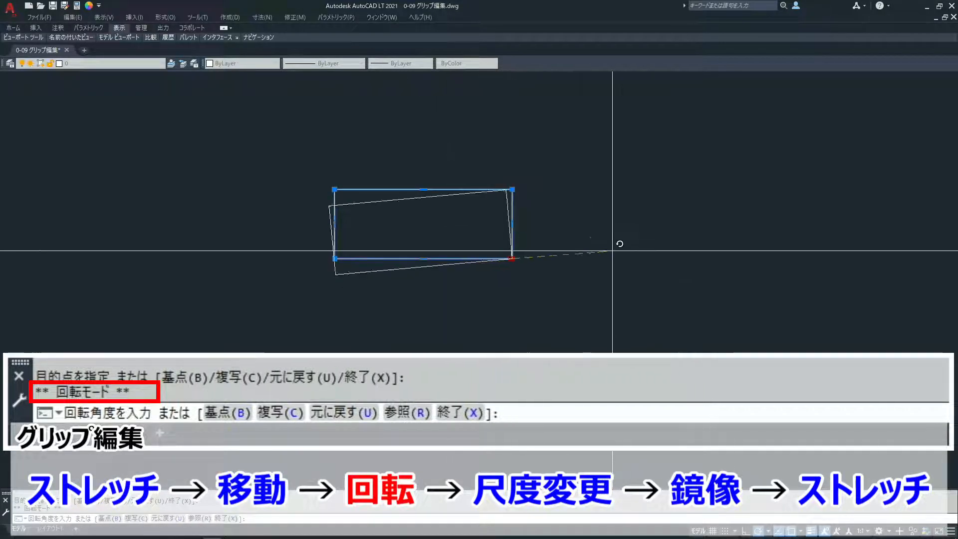
key("space")
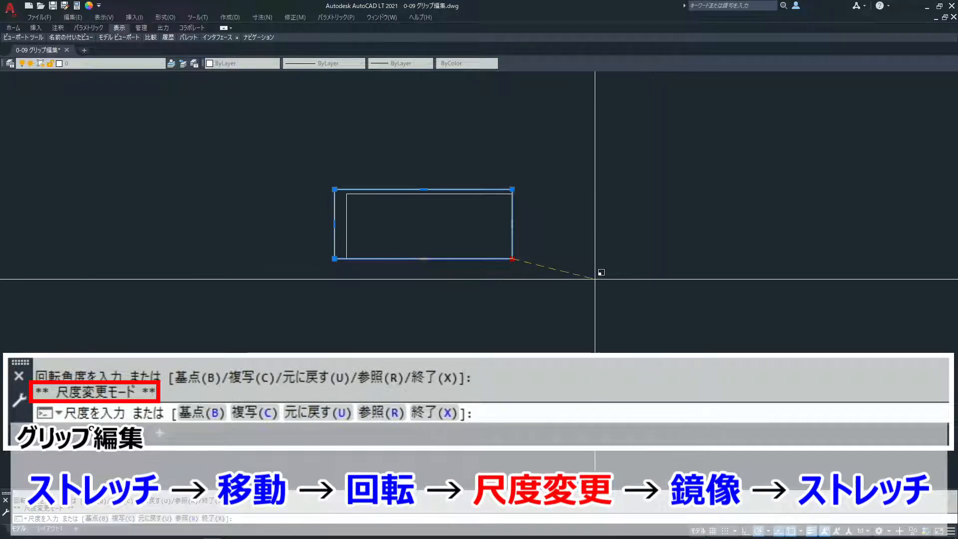
key("space")
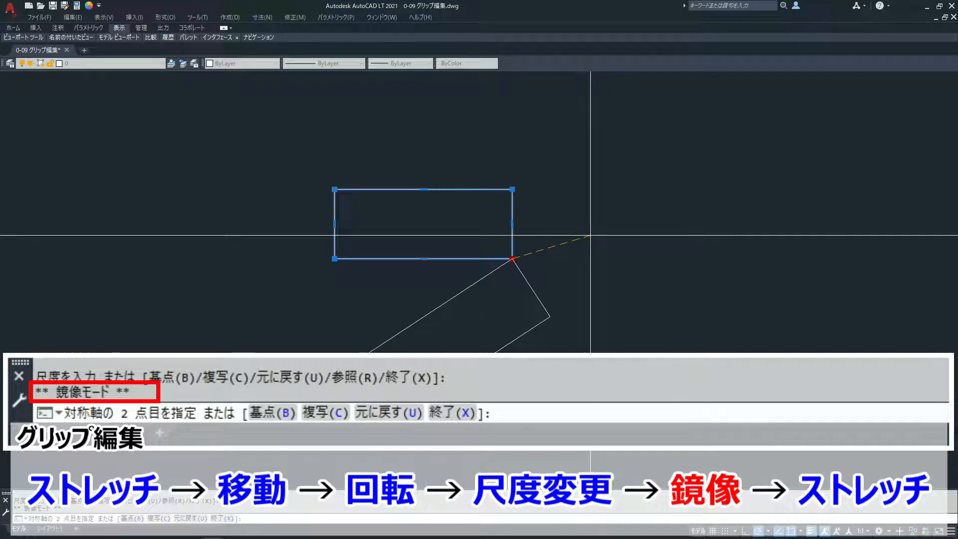
key("space")
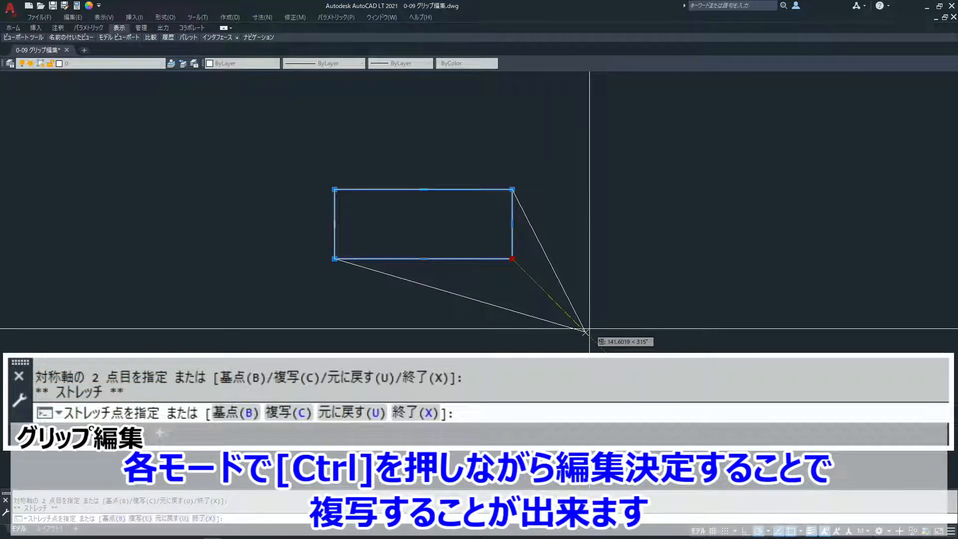
key("Escape")
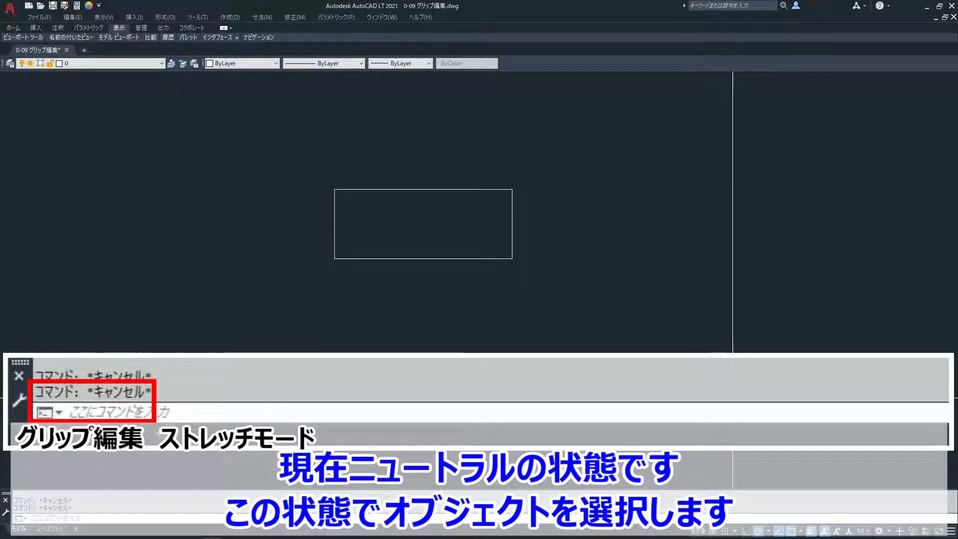
Grip-stretch only the rectangle's lower-right corner horizontally outward to the right, making the right side slanted, and clear the selection
left_click(507, 258)
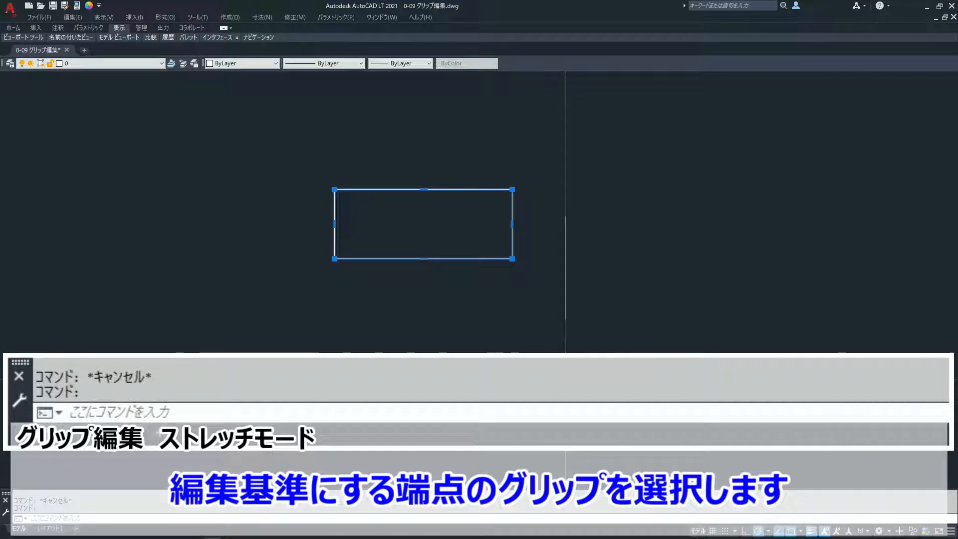
left_click(512, 259)
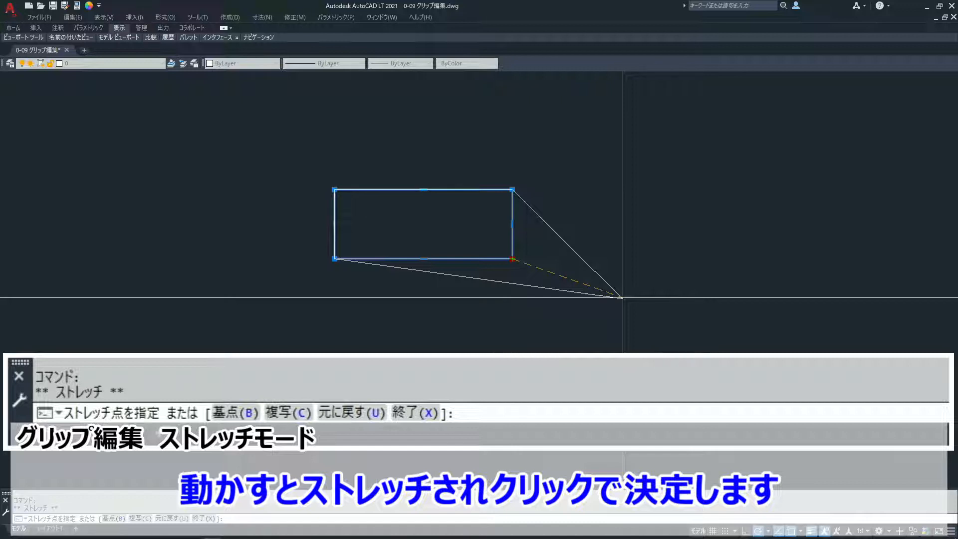
left_click(625, 258)
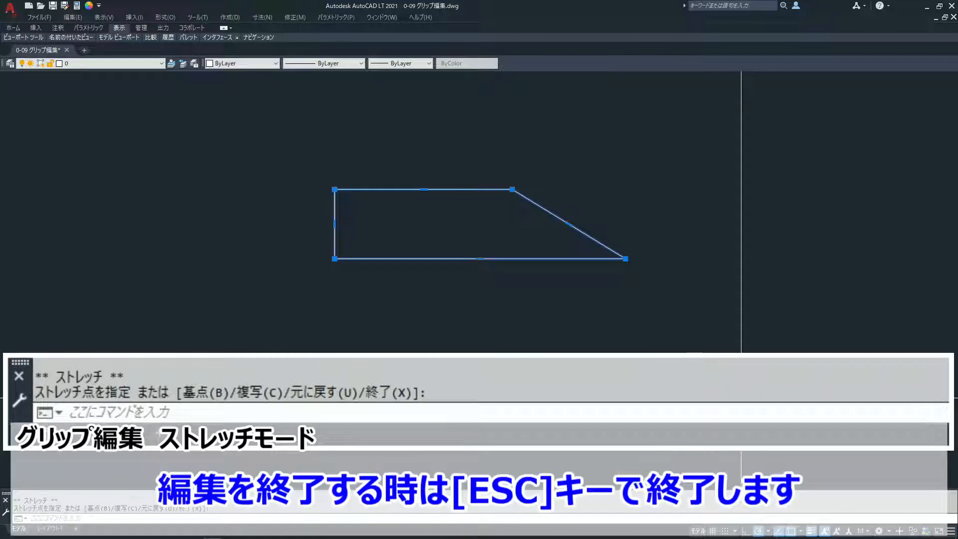
key("Escape")
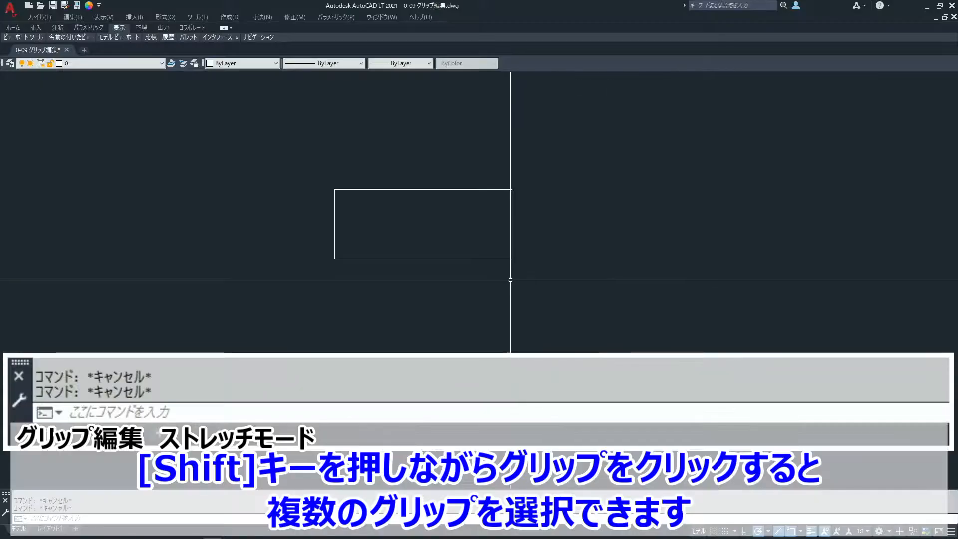
Select both right corner grips of the rectangle together and stretch them horizontally to the right to lengthen it
left_click(507, 258)
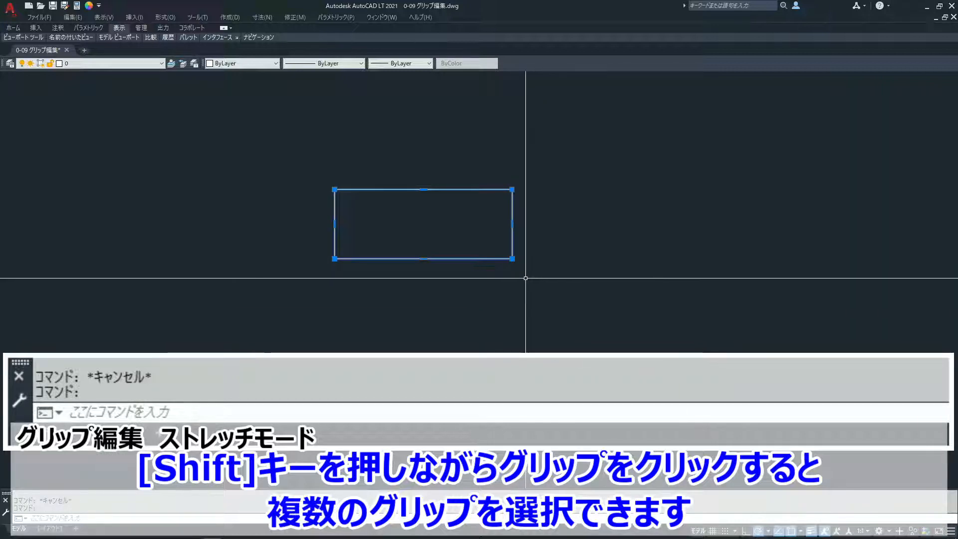
left_click(512, 258, "shift")
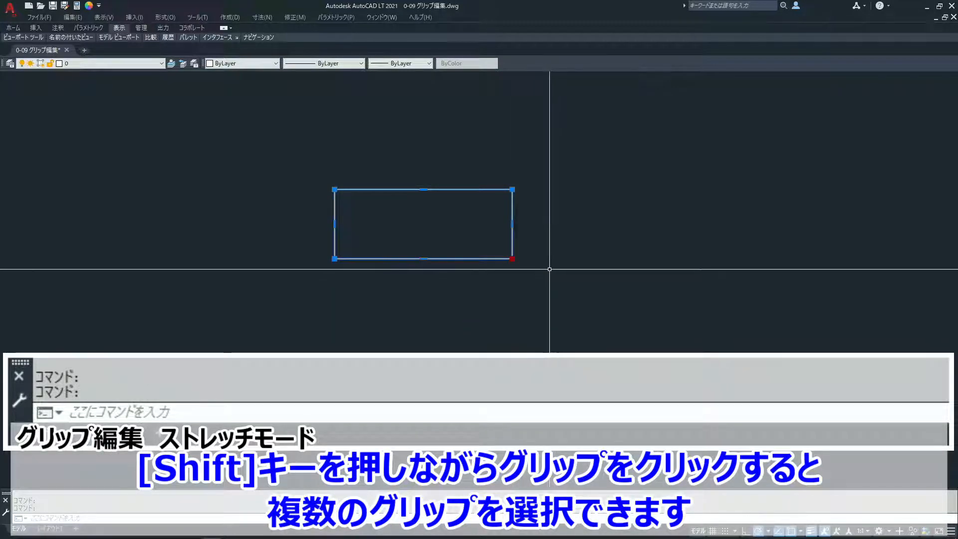
left_click(512, 189, "shift")
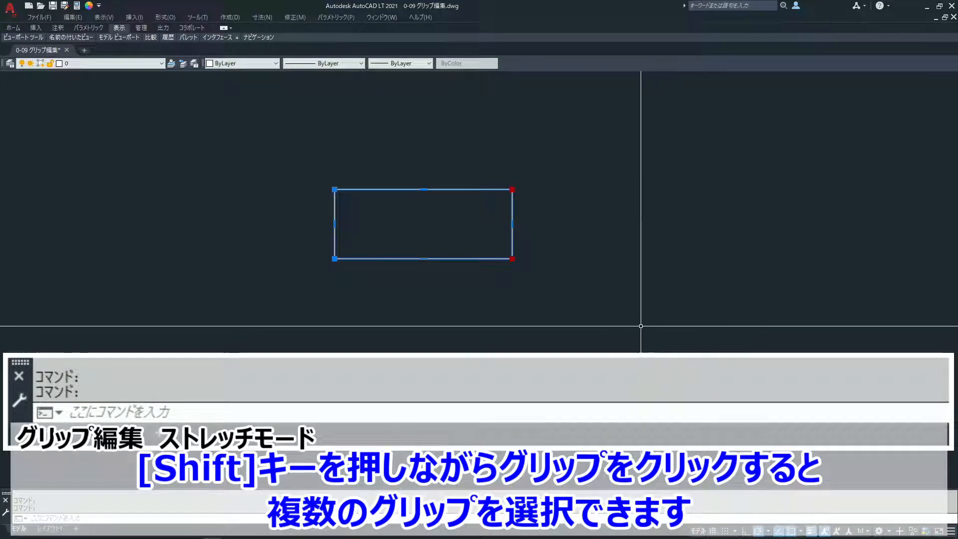
left_click(512, 259)
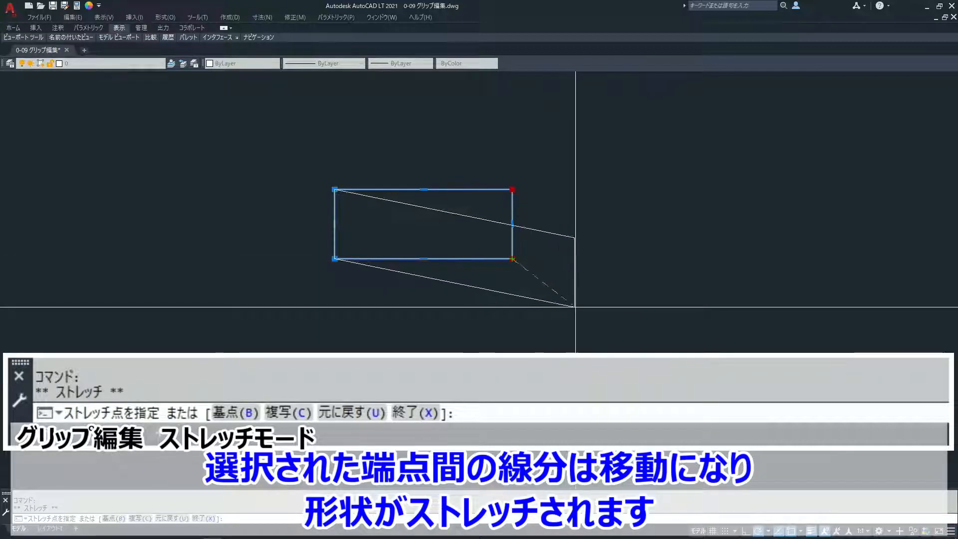
left_click(647, 259)
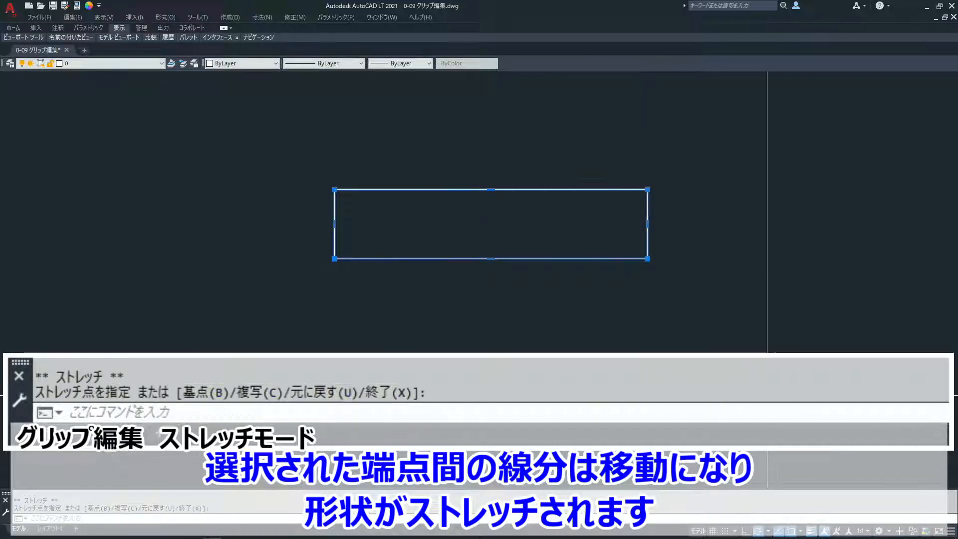
key("Escape")
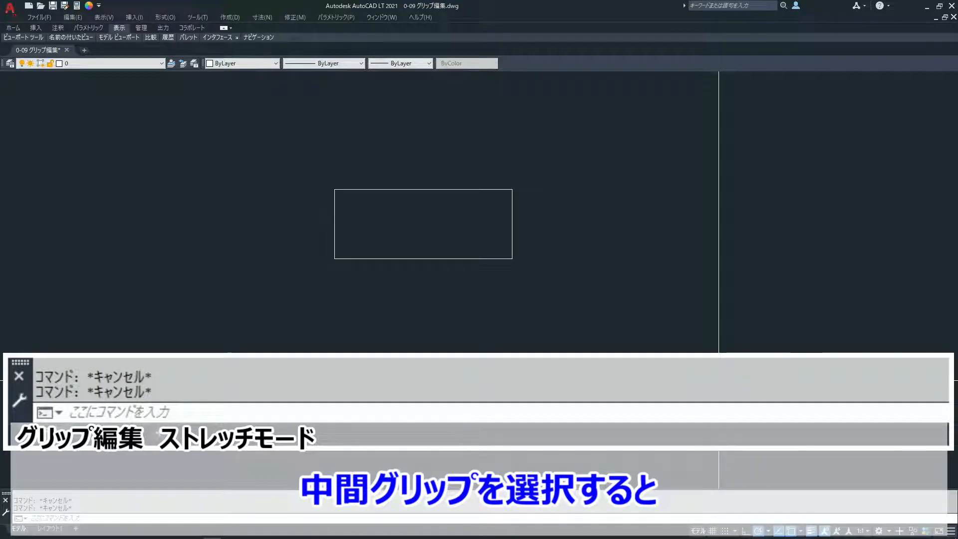
Stretch the rectangle horizontally to the right using the midpoint grip of its right edge, and clear the selection
left_click(499, 257)
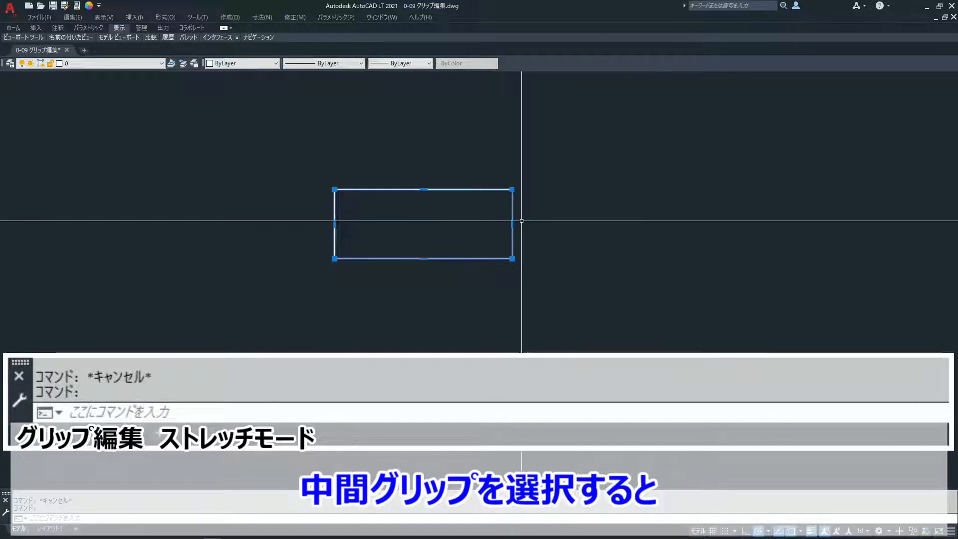
left_click(512, 224)
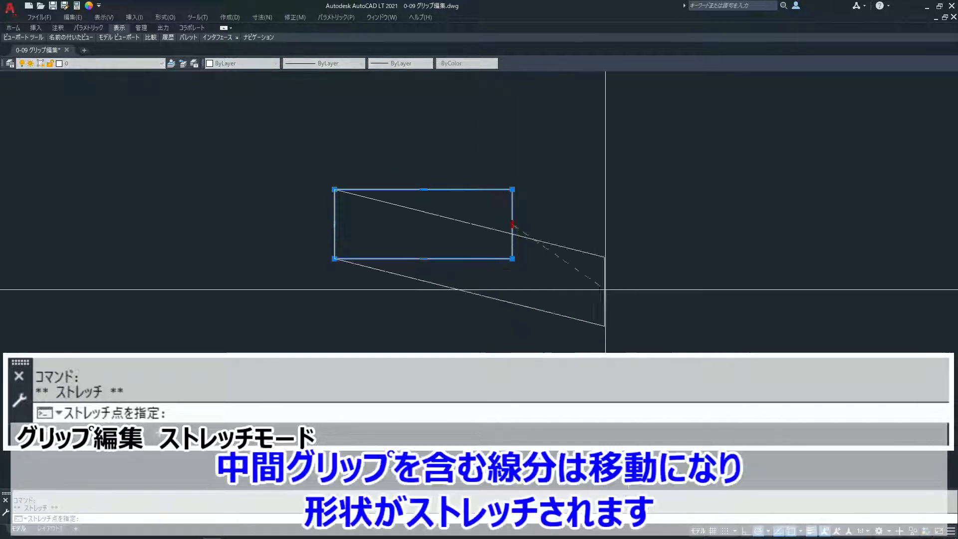
left_click(688, 224)
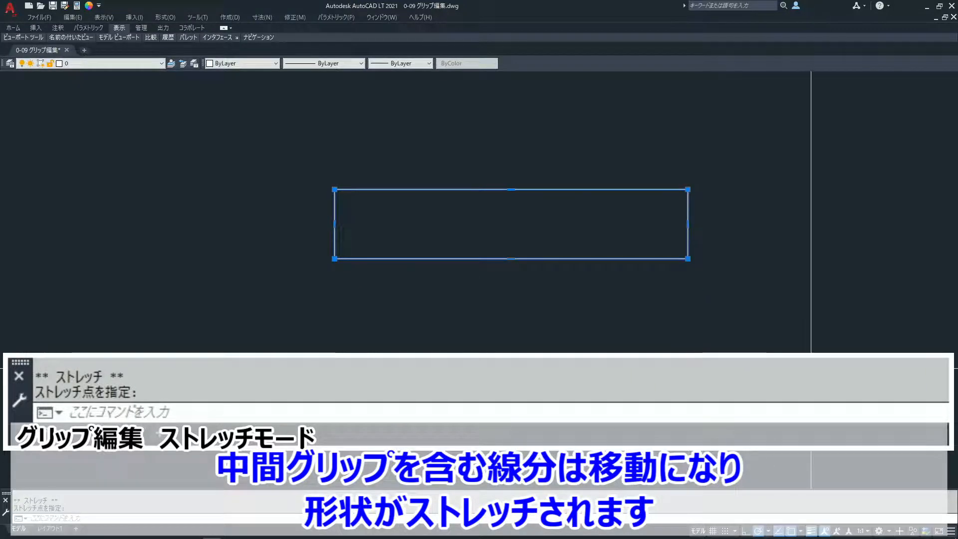
key("Escape")
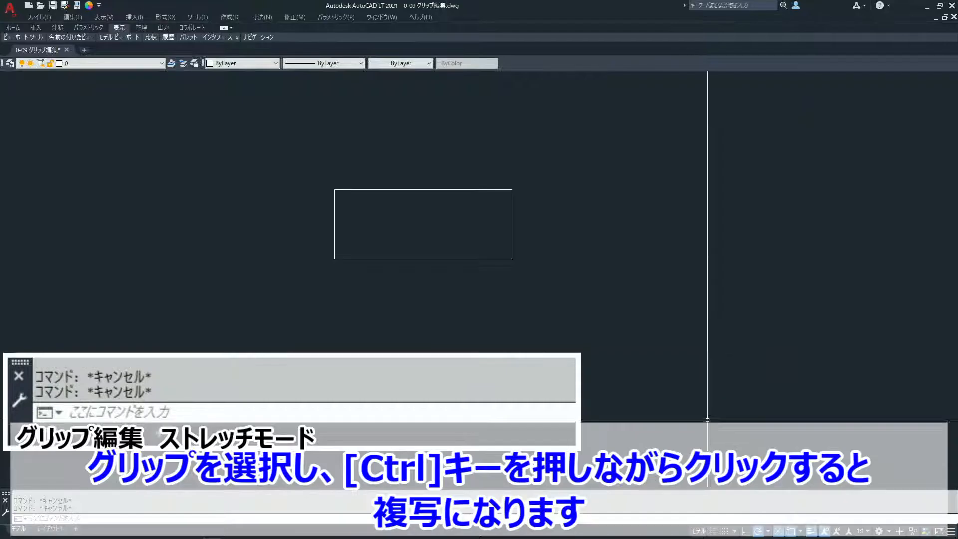
Create a stretched copy of the rectangle with its lower-right corner pulled down and to the right, keeping the original, and end grip editing
left_click(498, 259)
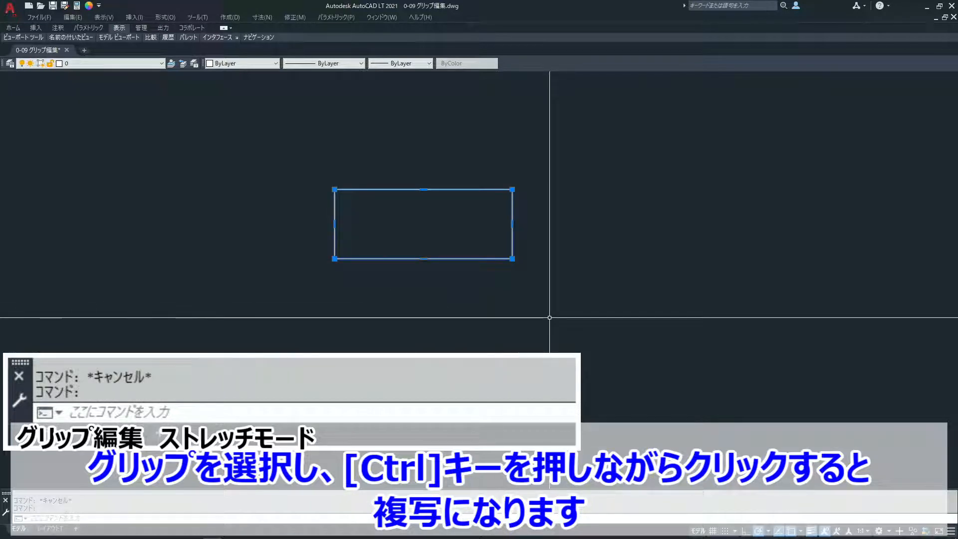
left_click(512, 259)
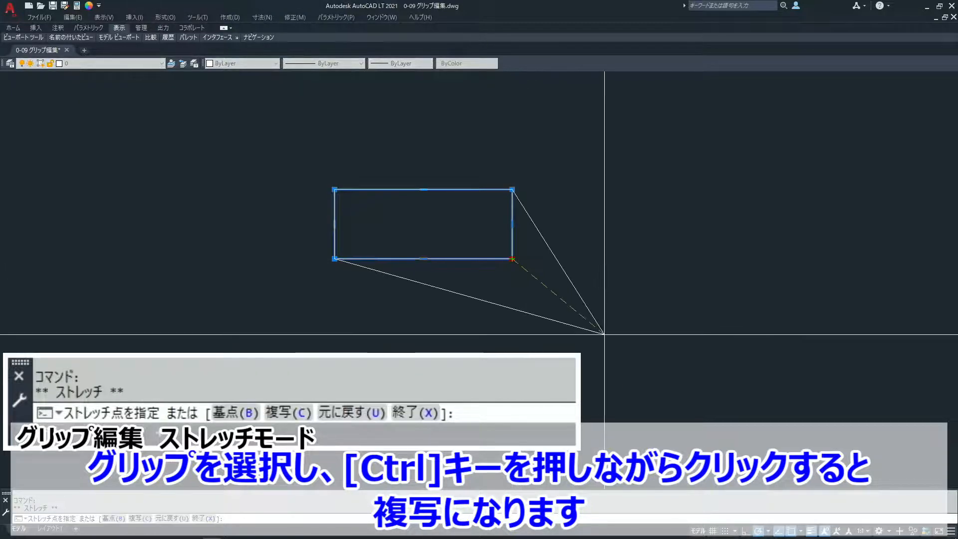
left_click(614, 360, "ctrl")
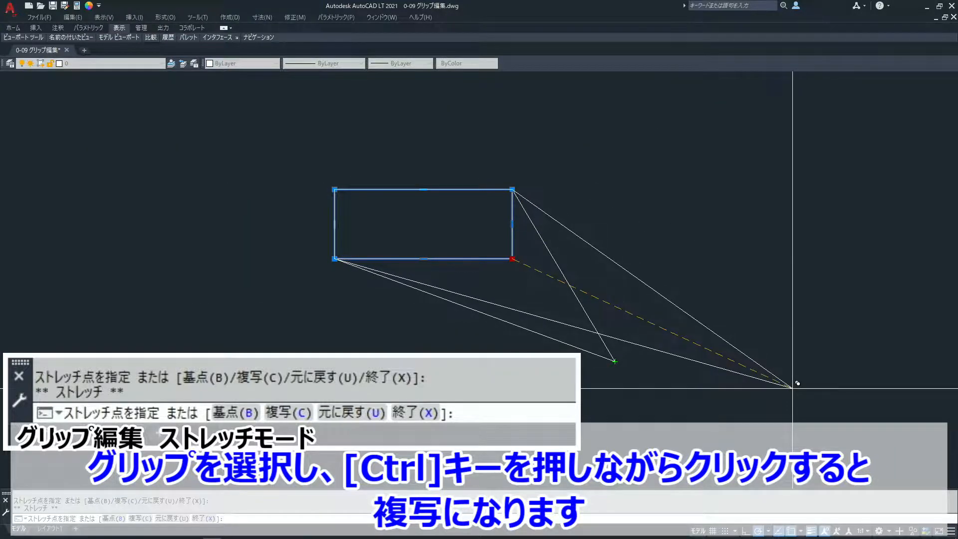
key("Escape")
key("Escape")
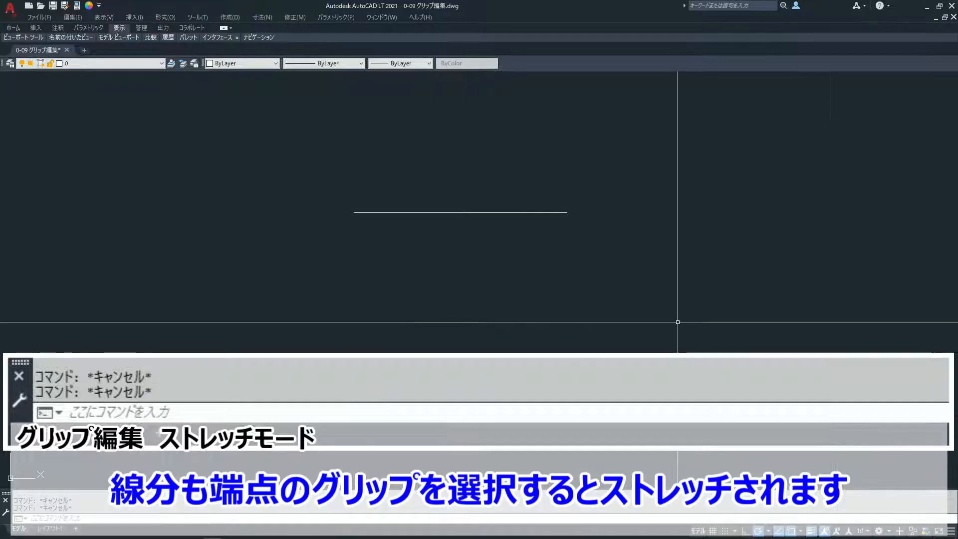
Grip-stretch the right endpoint of the horizontal line straight up so that the line slopes
left_click(561, 212)
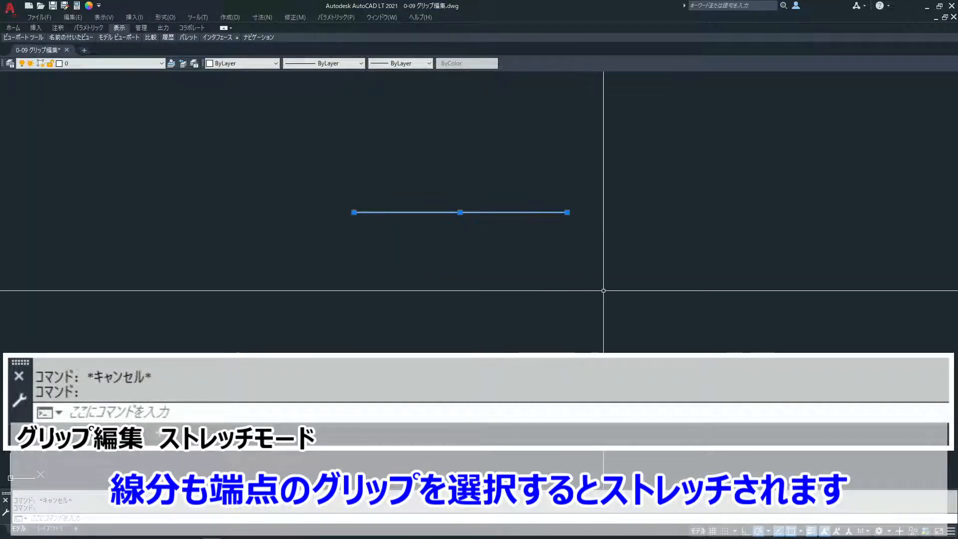
left_click(567, 212)
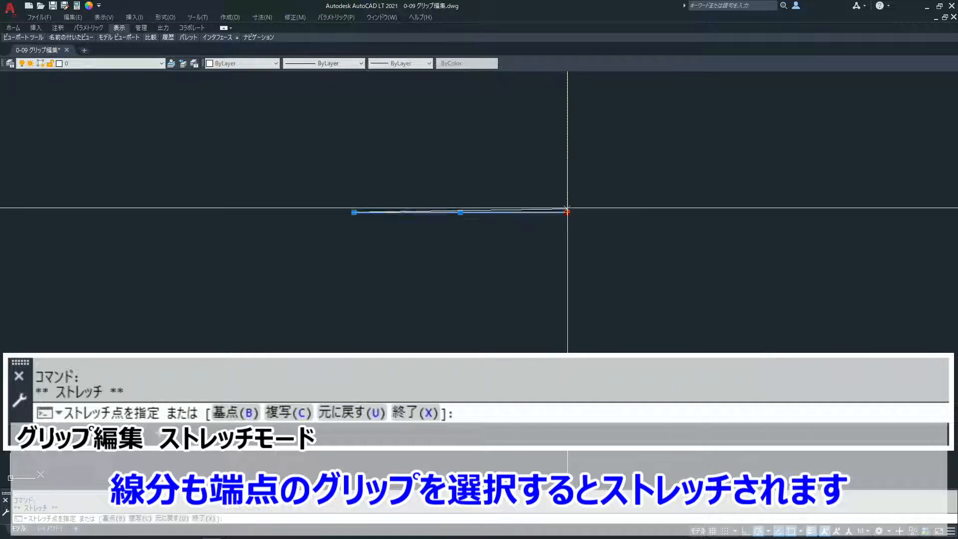
left_click(567, 135)
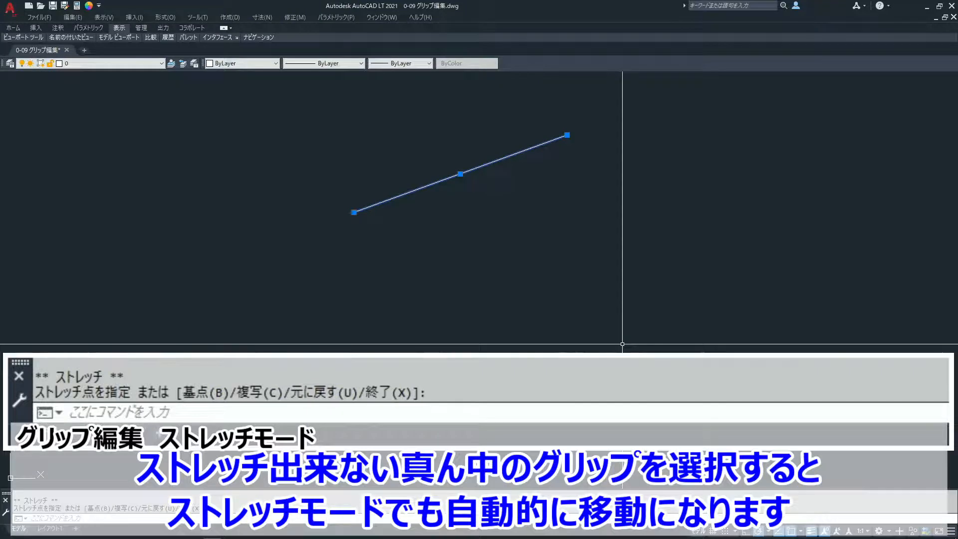
Move the sloped line down and to the right by its midpoint grip, and clear the selection
left_click(460, 174)
left_click(507, 220)
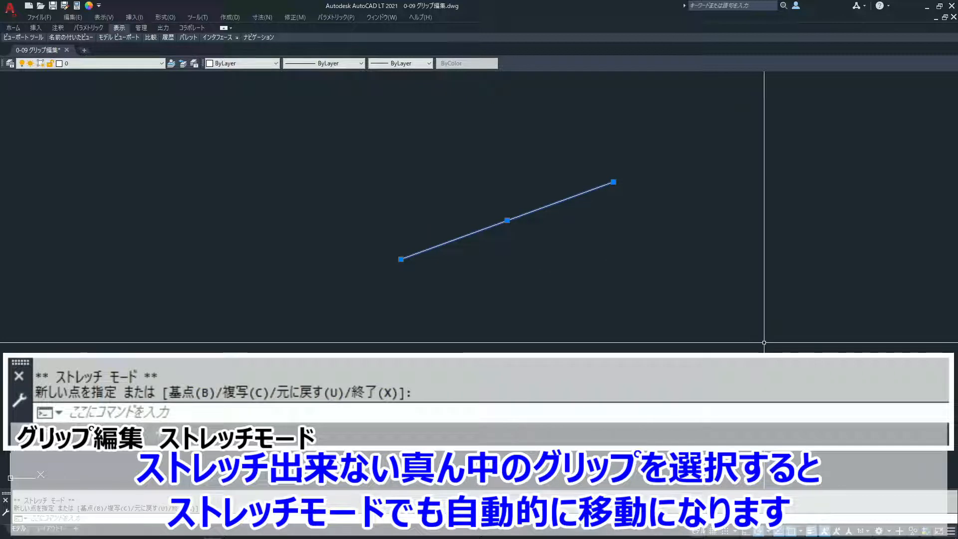
key("Escape")
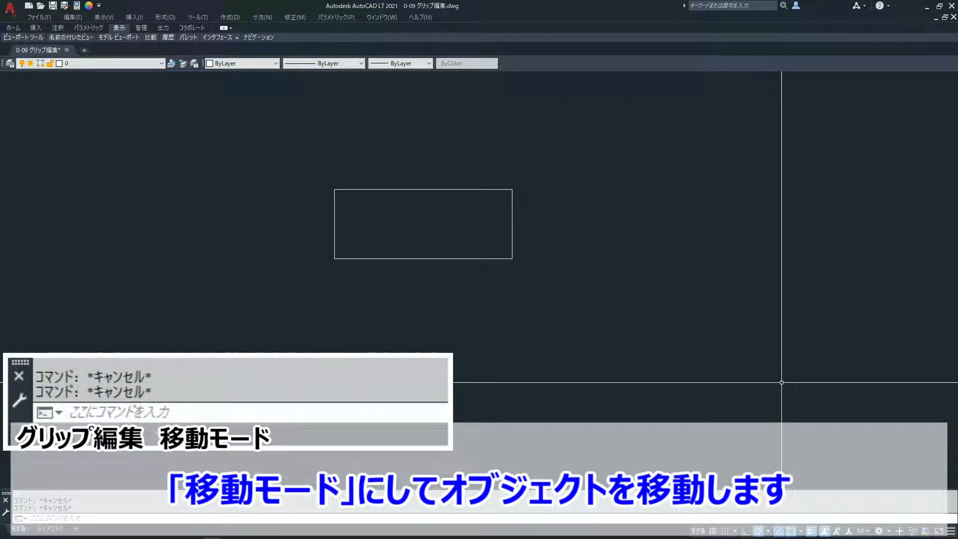
Move the rectangle down and to the right by its lower-right corner grip in Move mode, and clear the selection
left_click(506, 258)
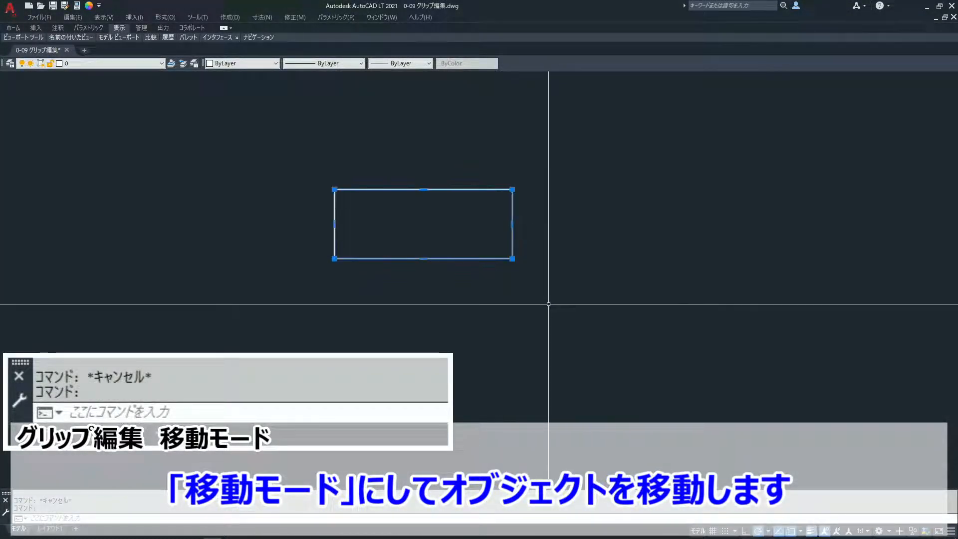
left_click(512, 260)
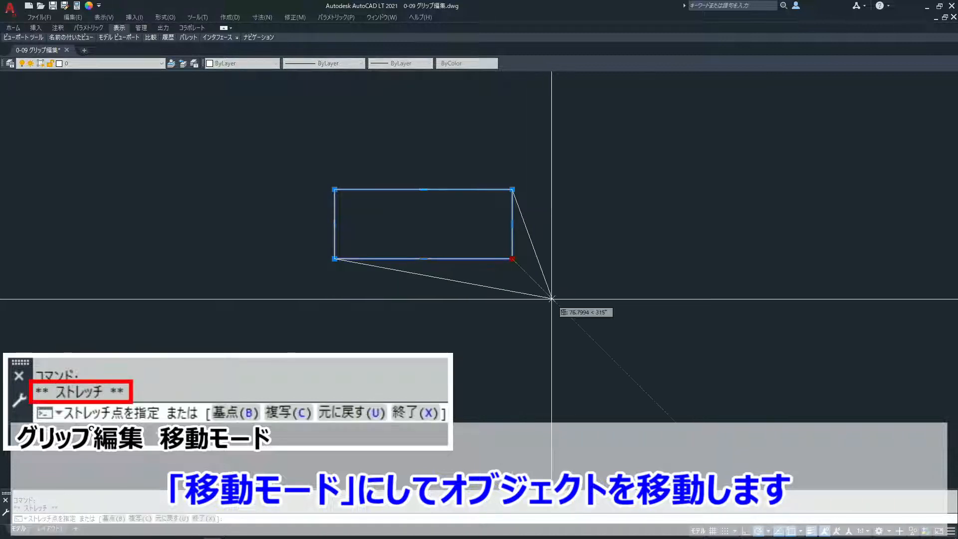
key("space")
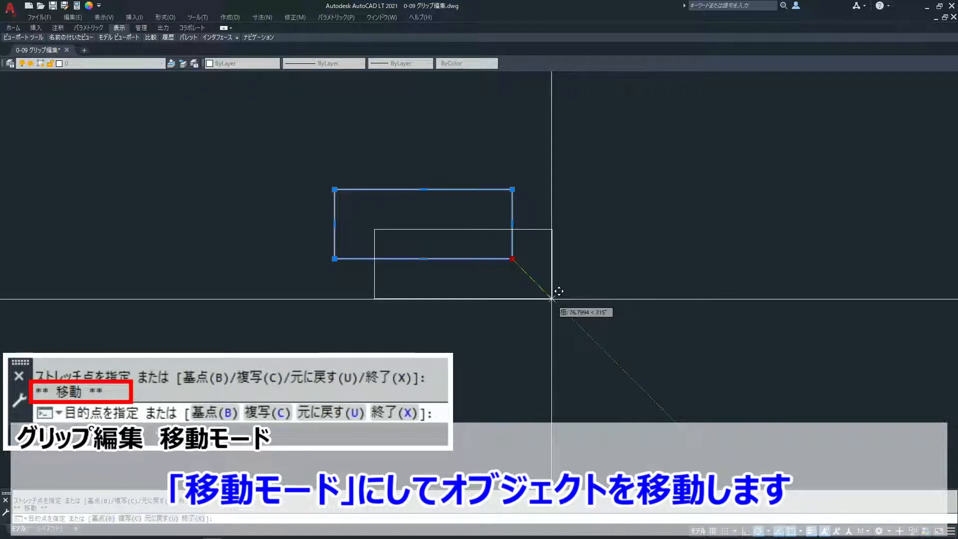
left_click(644, 361)
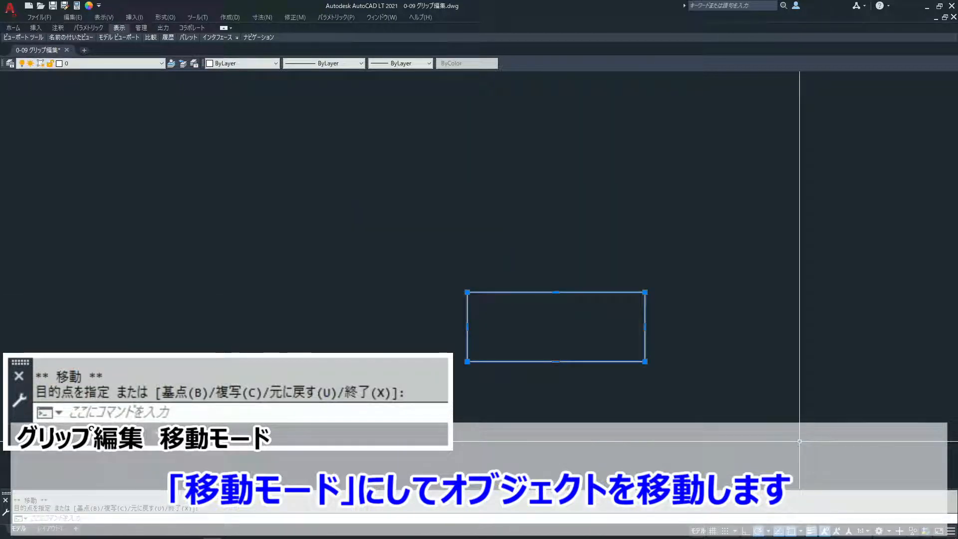
key("Escape")
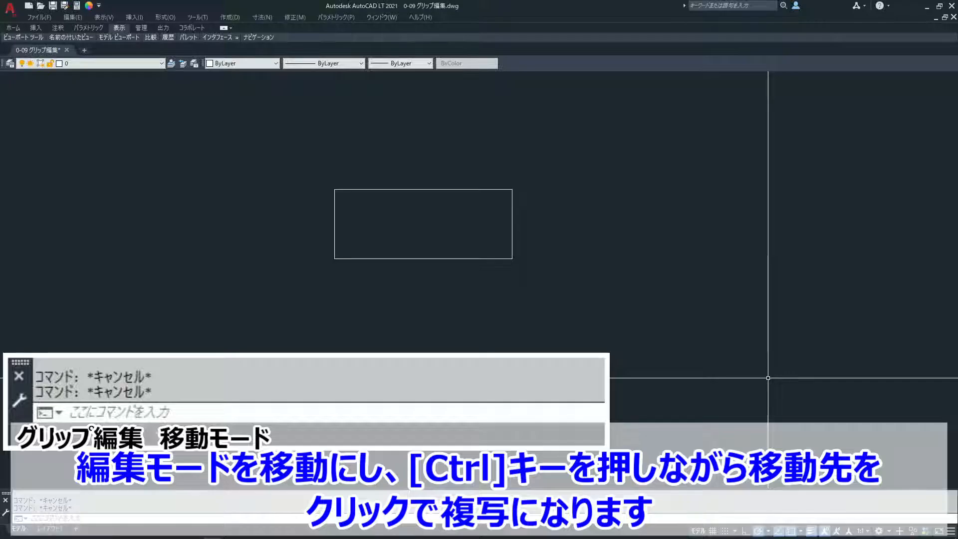
Copy the rectangle about 388 units horizontally to the right from its lower-right corner in grip Move mode, keeping the original, and end grip editing
left_click(520, 253)
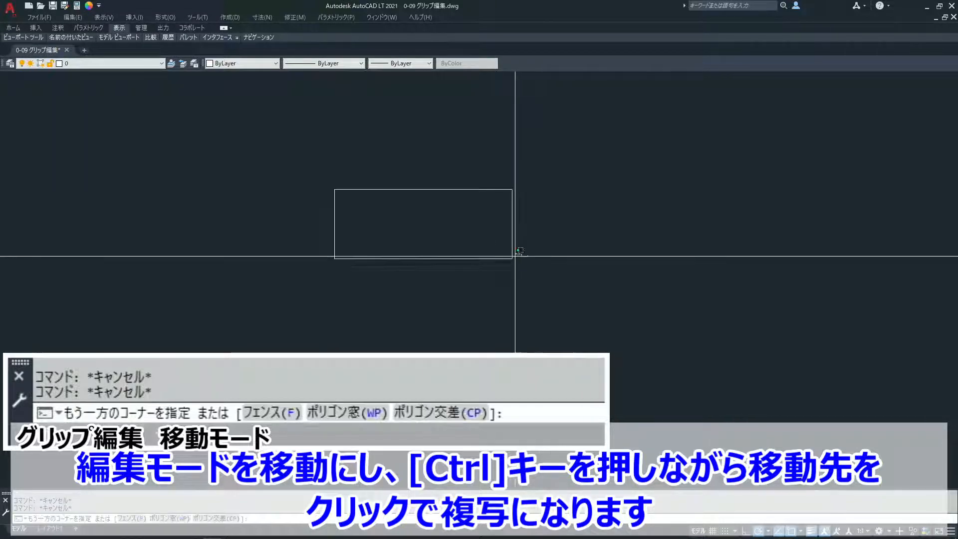
left_click(506, 265)
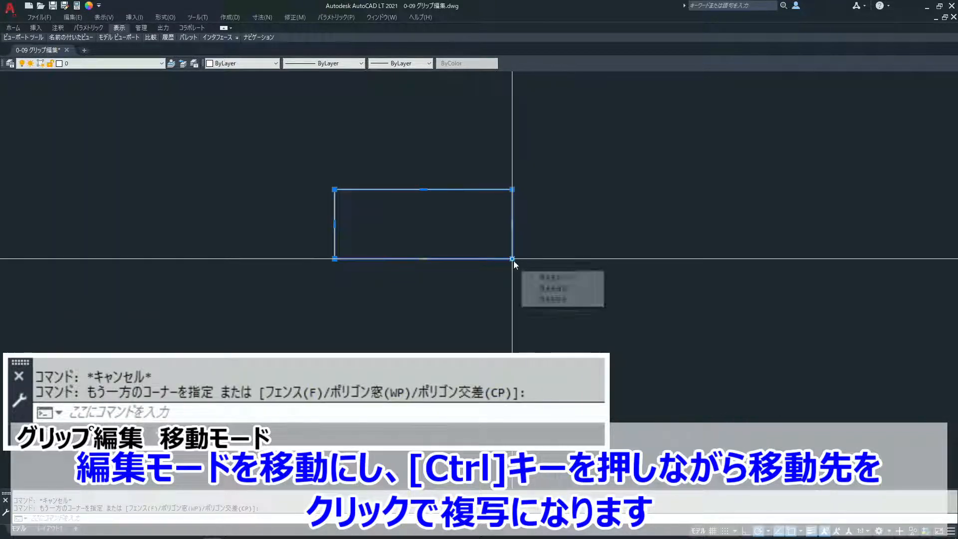
left_click(512, 259)
key("space")
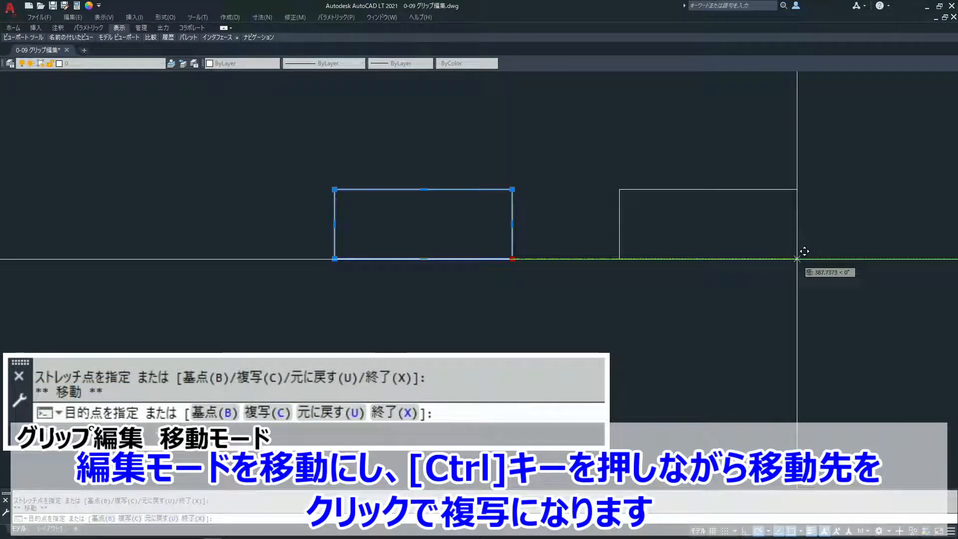
left_click(796, 258, "ctrl")
key("Escape")
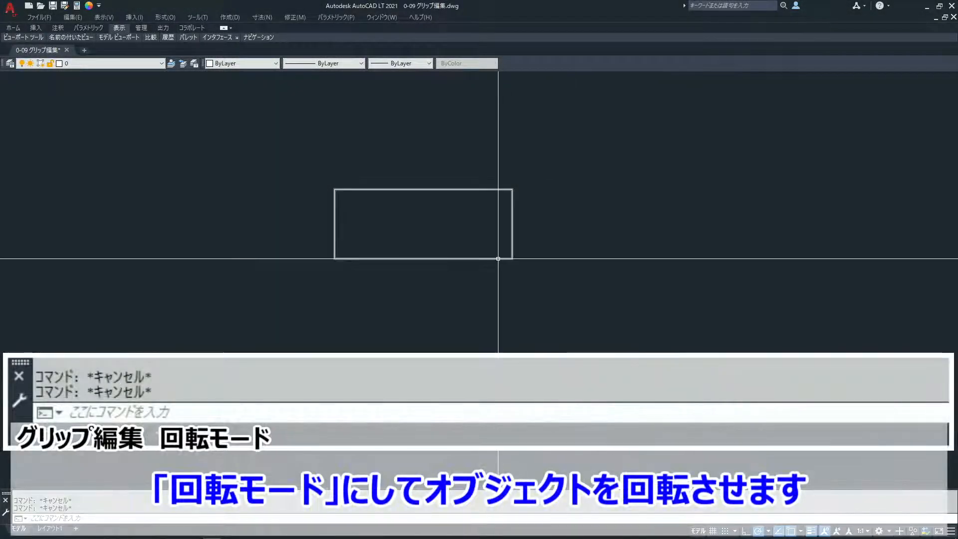
Rotate the rectangle about its lower-right corner grip so that it slants up to the right from that corner, and clear the selection
left_click(508, 259)
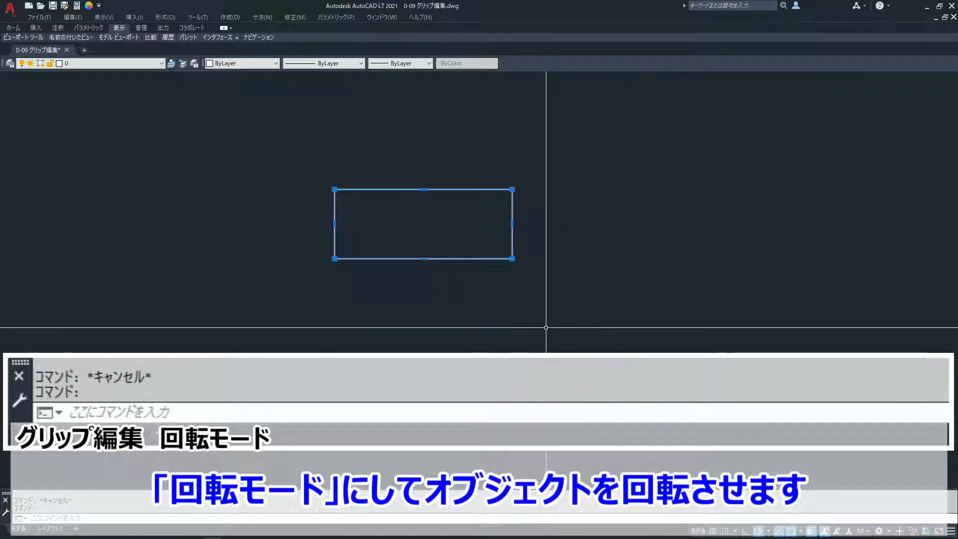
left_click(512, 259)
key("space")
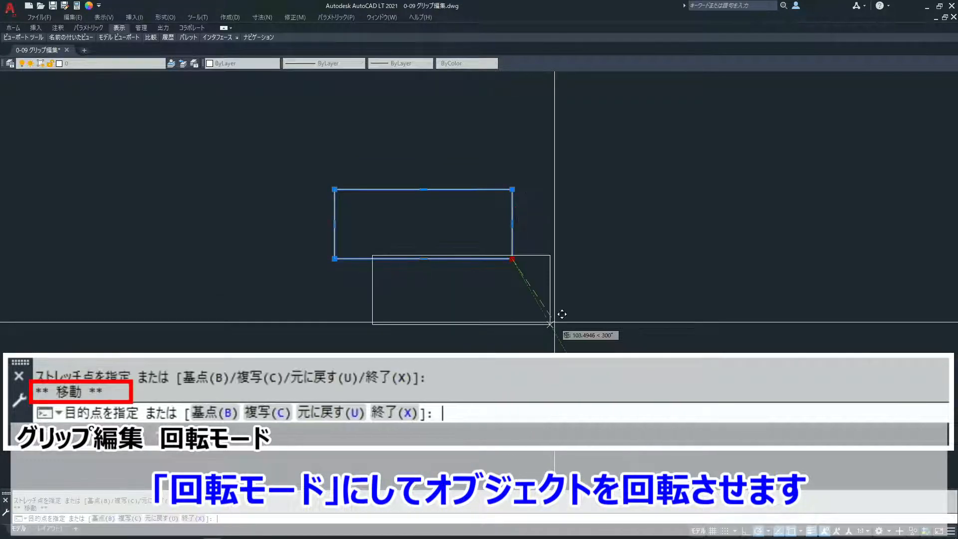
key("space")
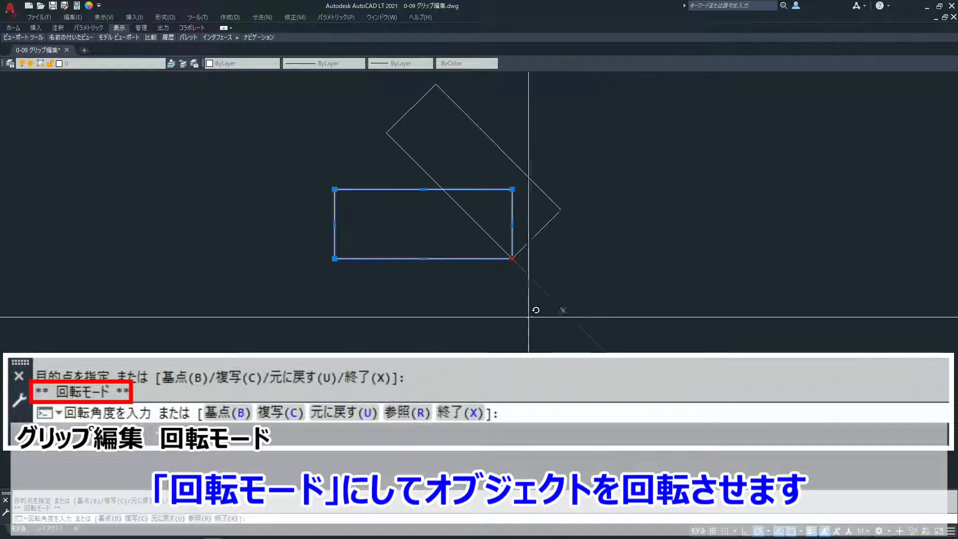
left_click(456, 312)
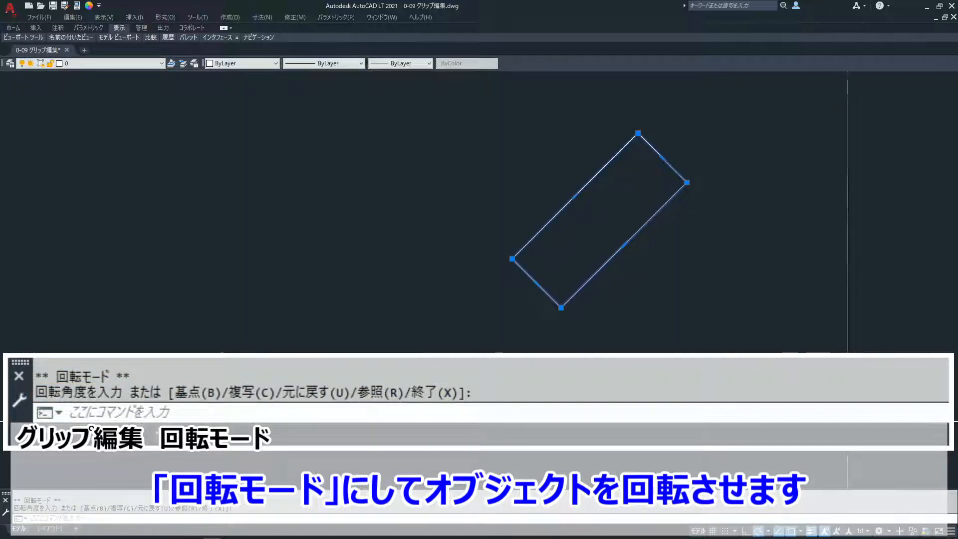
key("Escape")
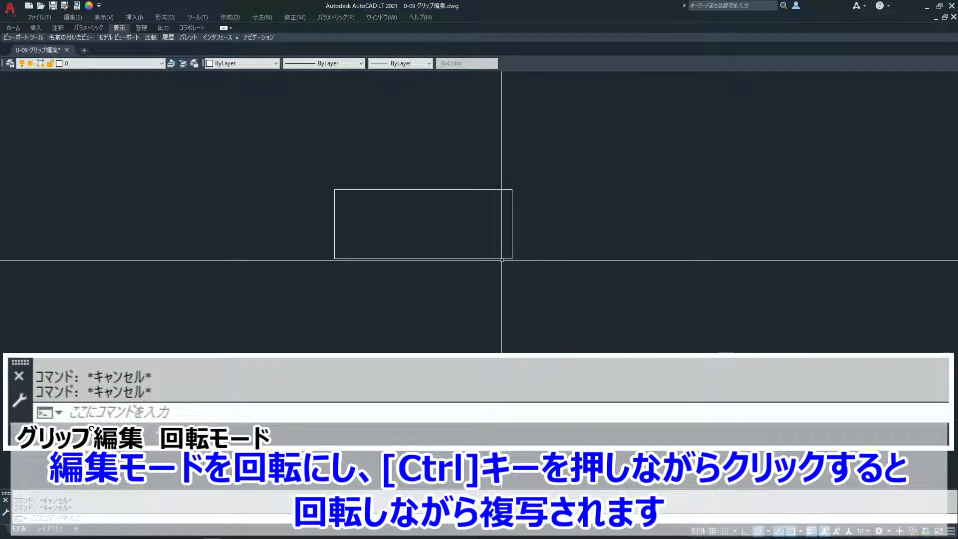
Create three rotated copies of the rectangle at quarter turns around its lower-right corner grip, keeping the original, and clear the selection
left_click(493, 256)
left_click(487, 270)
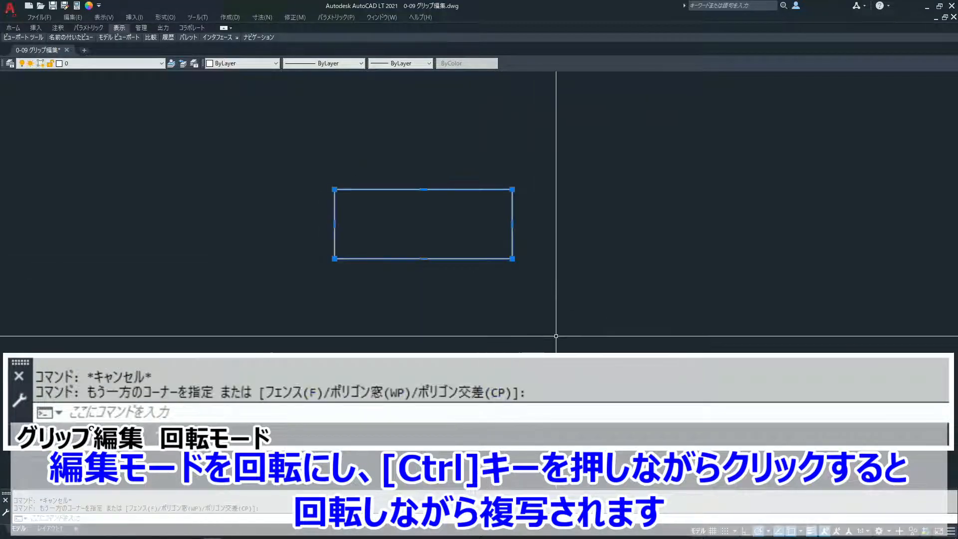
left_click(512, 259)
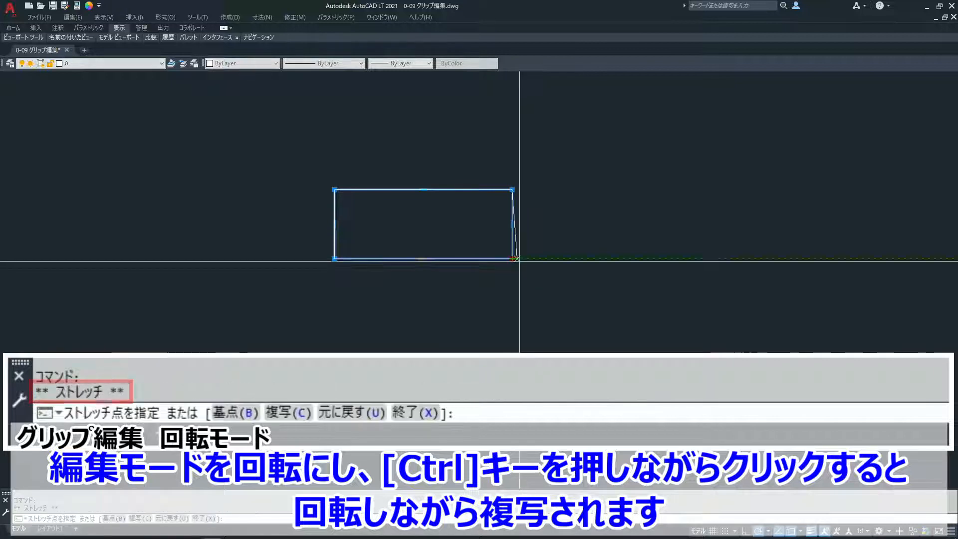
key("space")
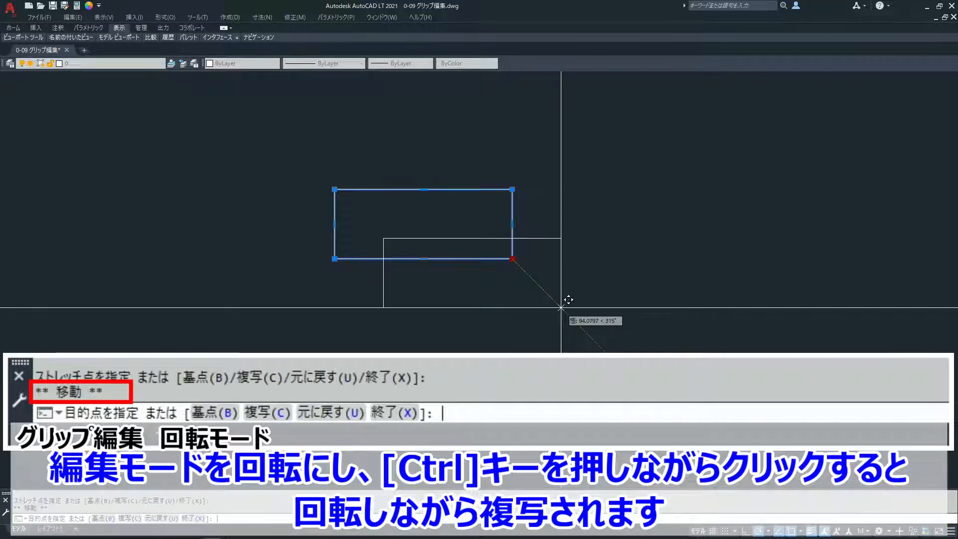
key("space")
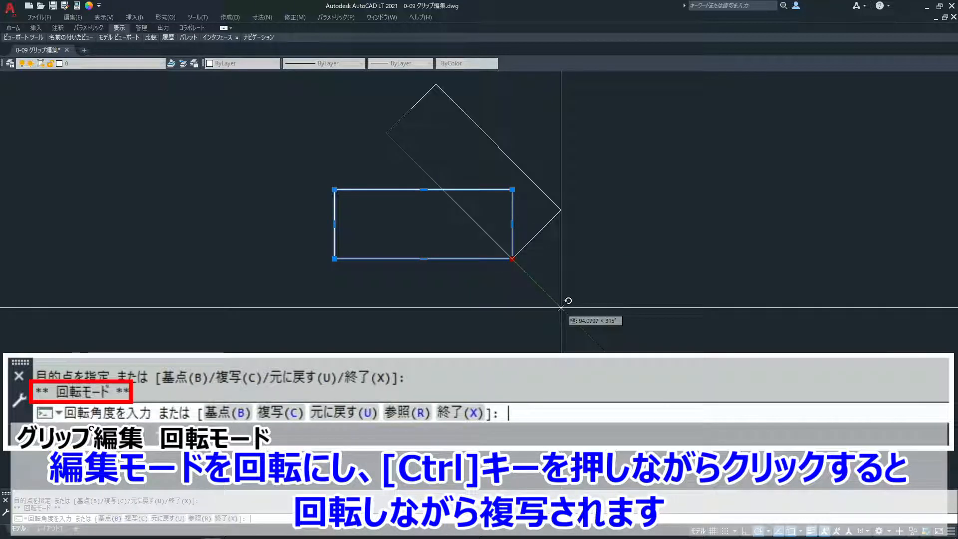
left_click(512, 324, "ctrl")
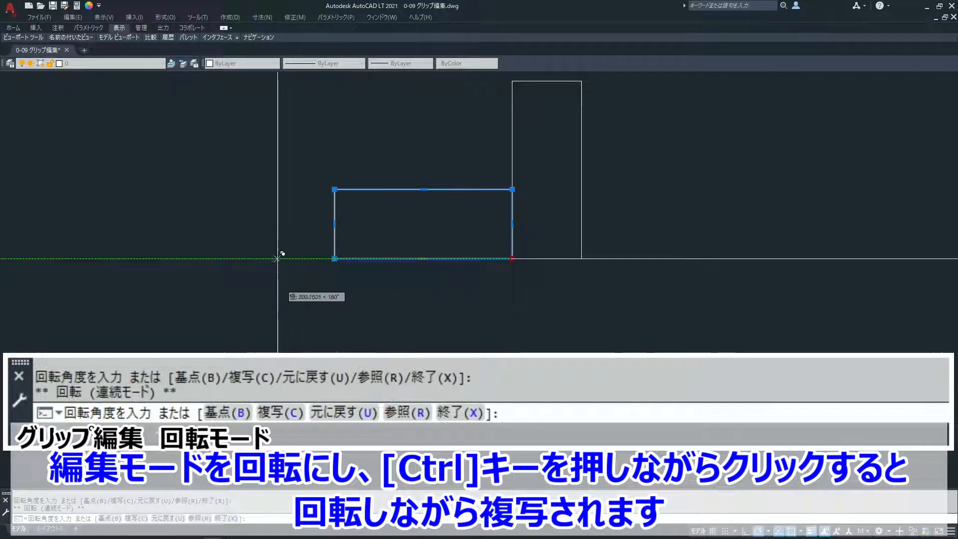
left_click(310, 259, "ctrl")
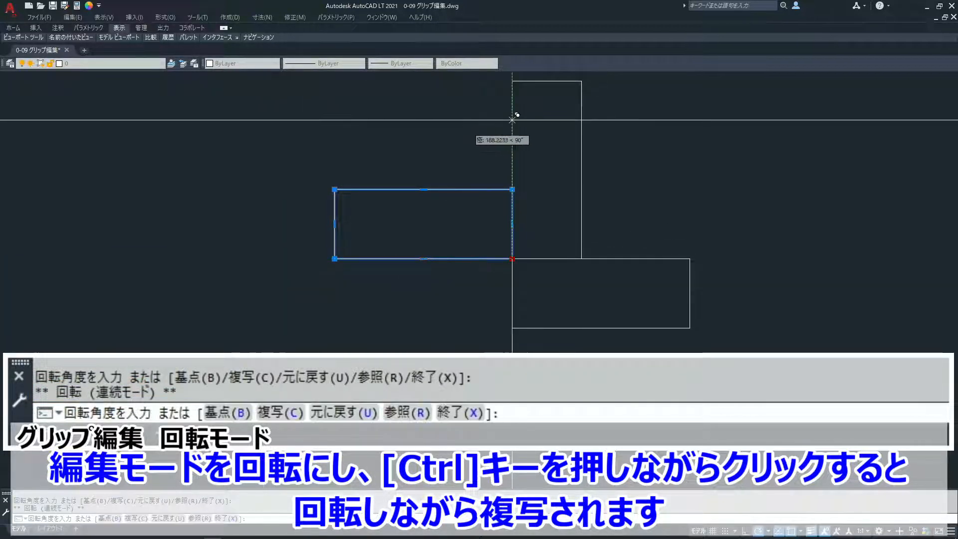
left_click(512, 120, "ctrl")
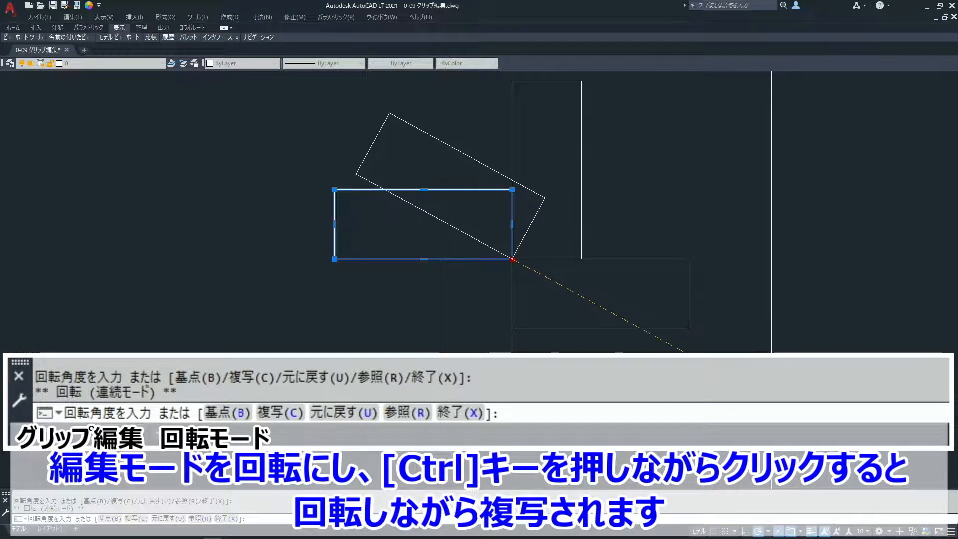
key("Return")
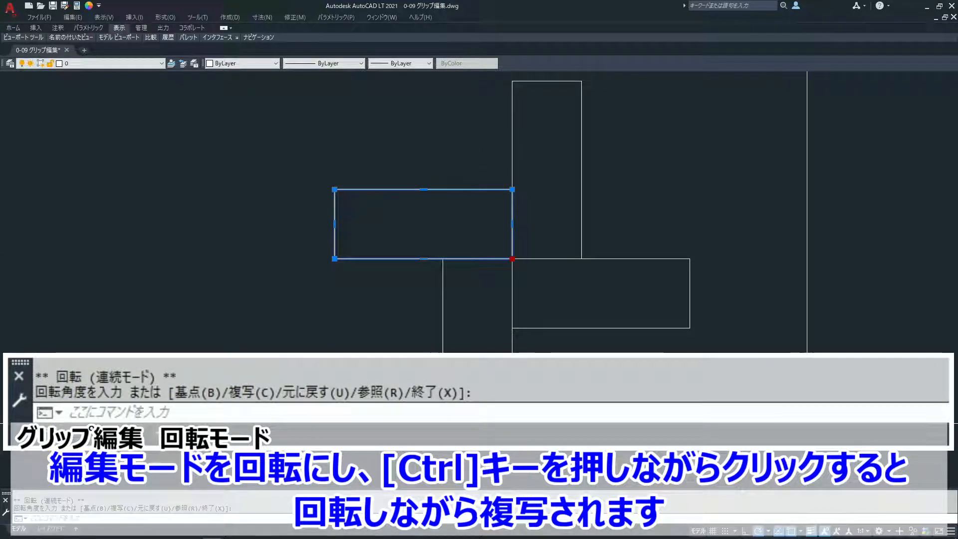
key("Escape")
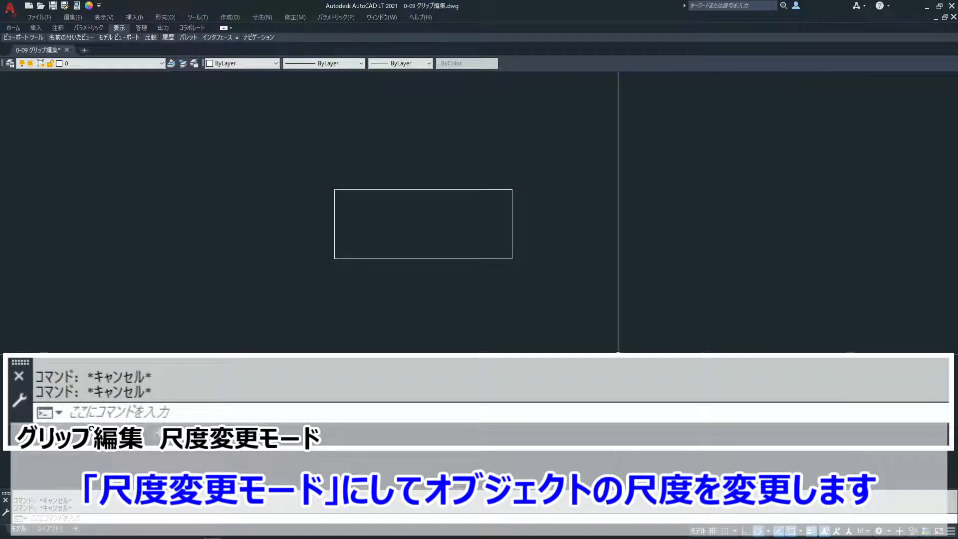
Enlarge the rectangle from its lower-right corner grip in Scale mode, picking a point about 188 units straight above the corner, and clear the selection
left_click(505, 259)
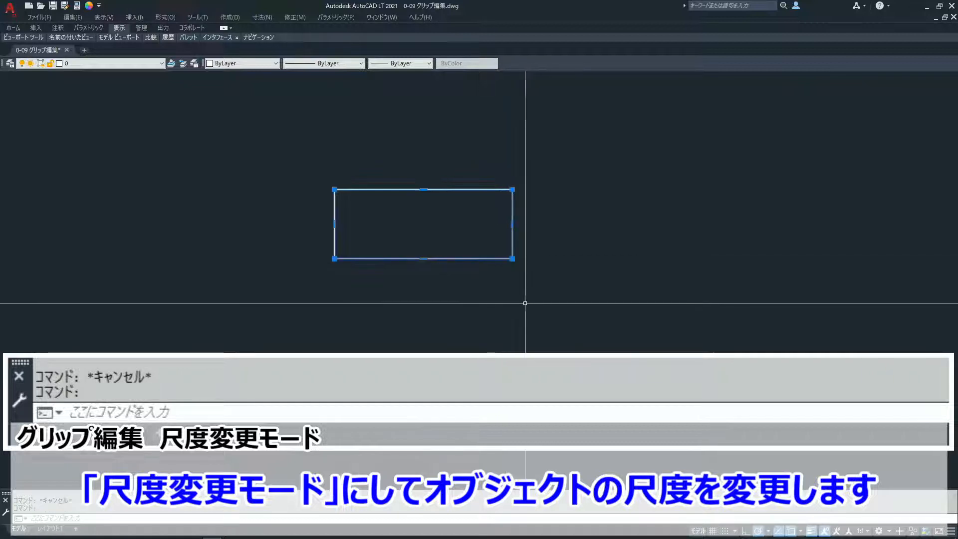
left_click(512, 258)
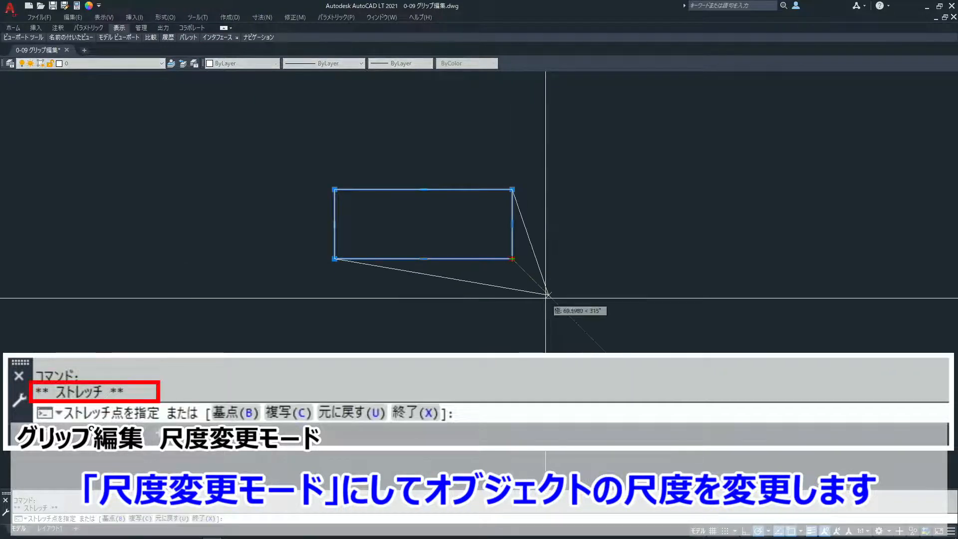
key("space")
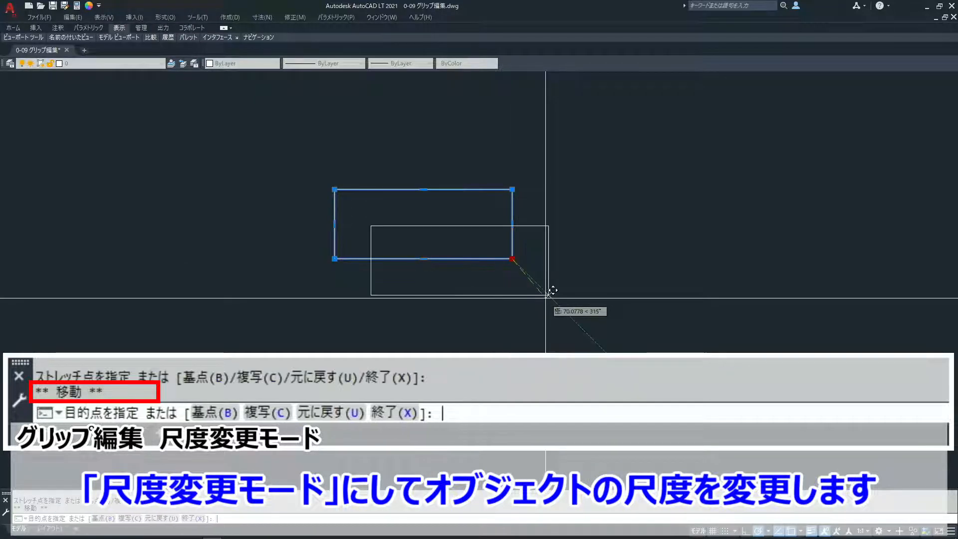
key("space")
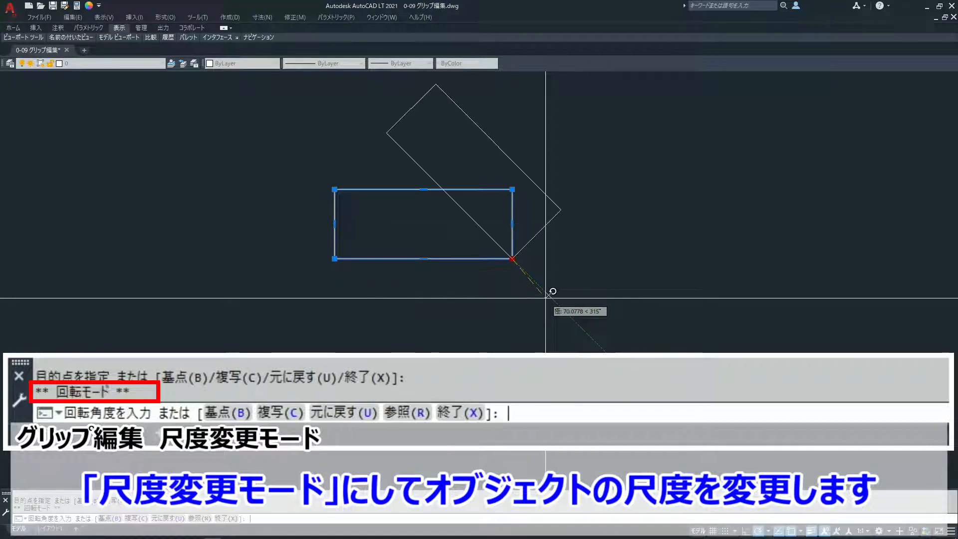
key("space")
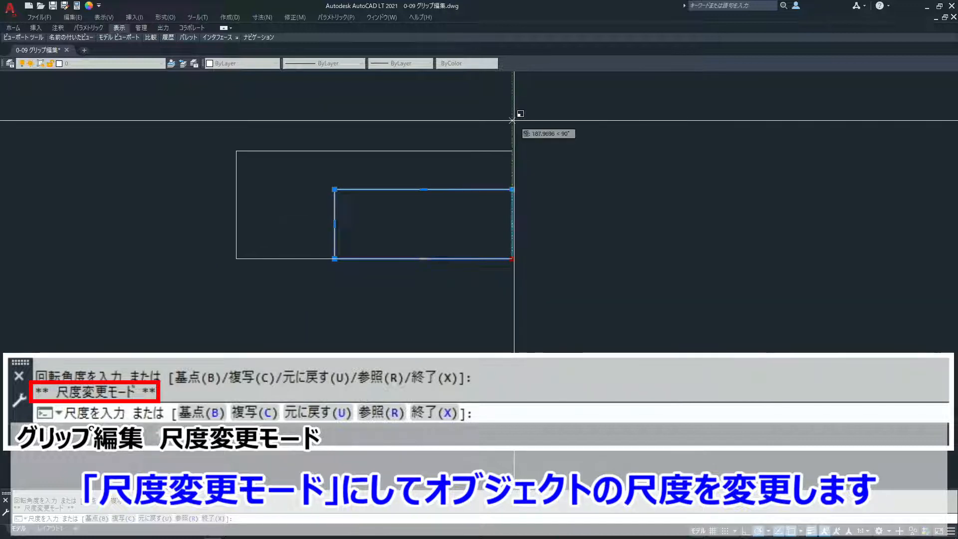
left_click(514, 120)
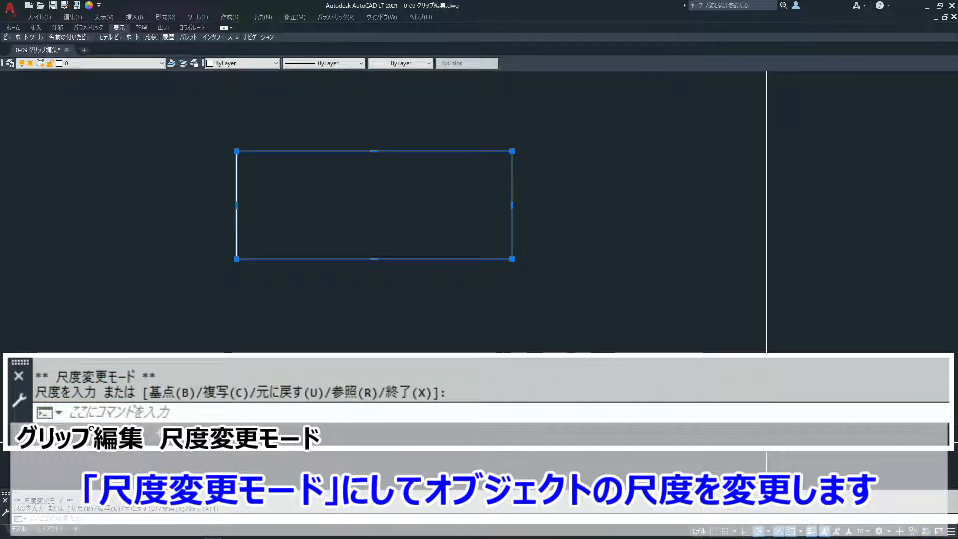
key("Escape")
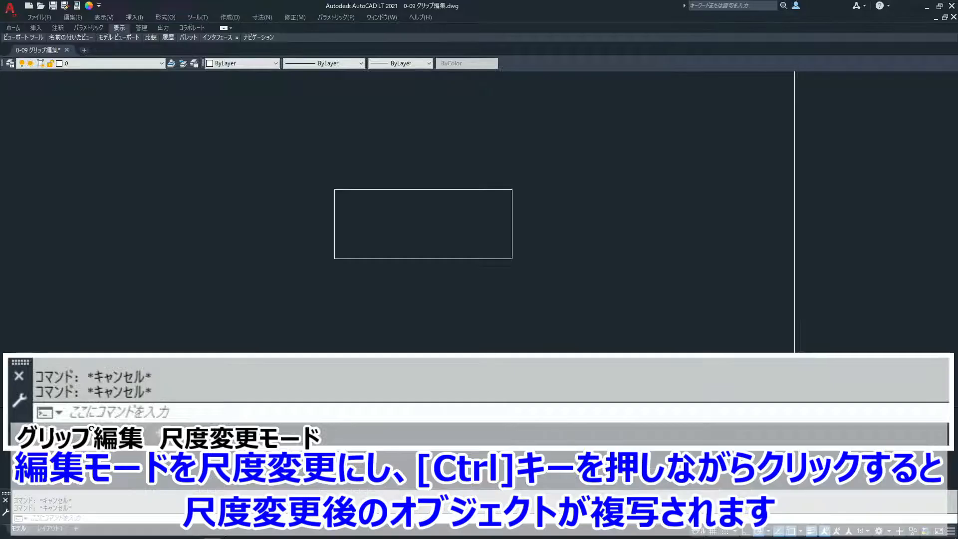
Create one larger and one smaller copy of the rectangle from its lower-right corner grip in Scale mode, keeping the original, and clear the selection
left_click(502, 257)
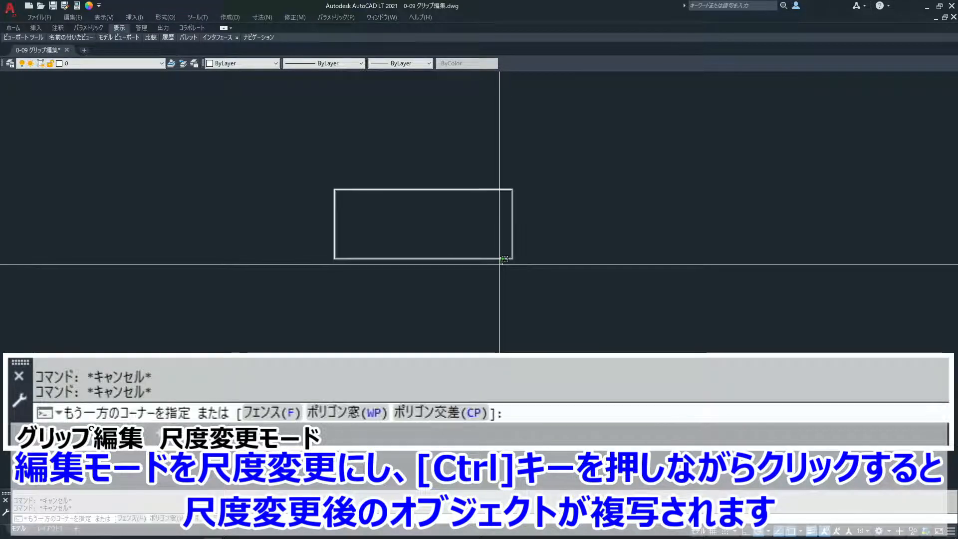
left_click(499, 263)
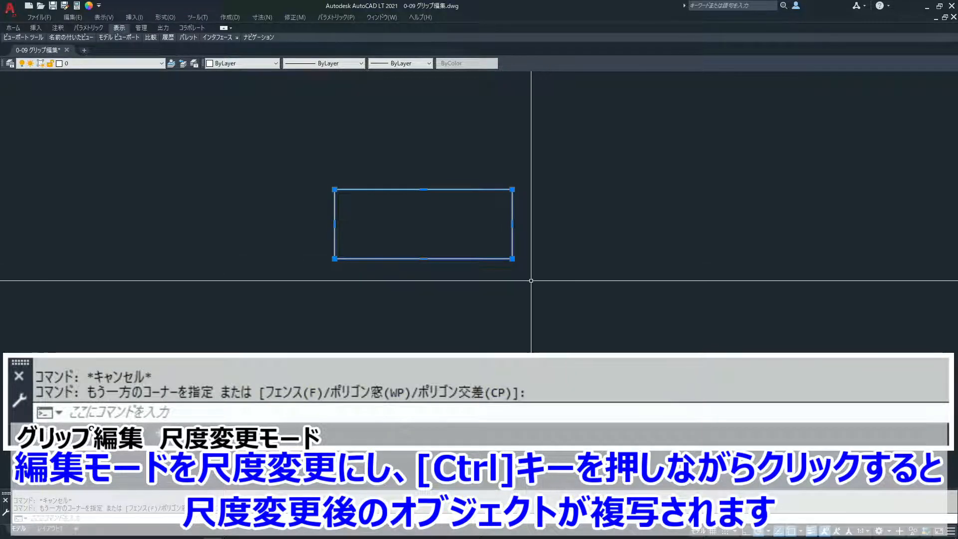
left_click(512, 259)
key("space")
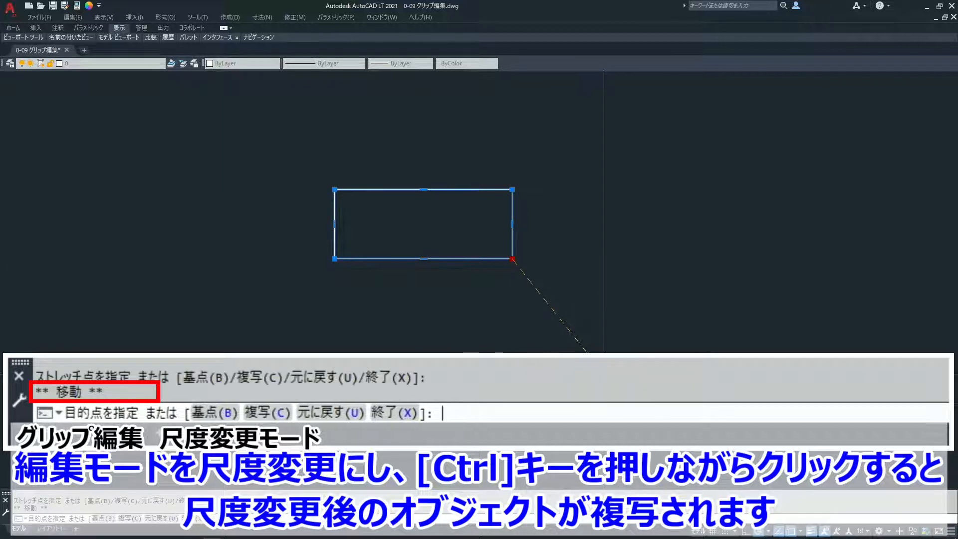
key("space")
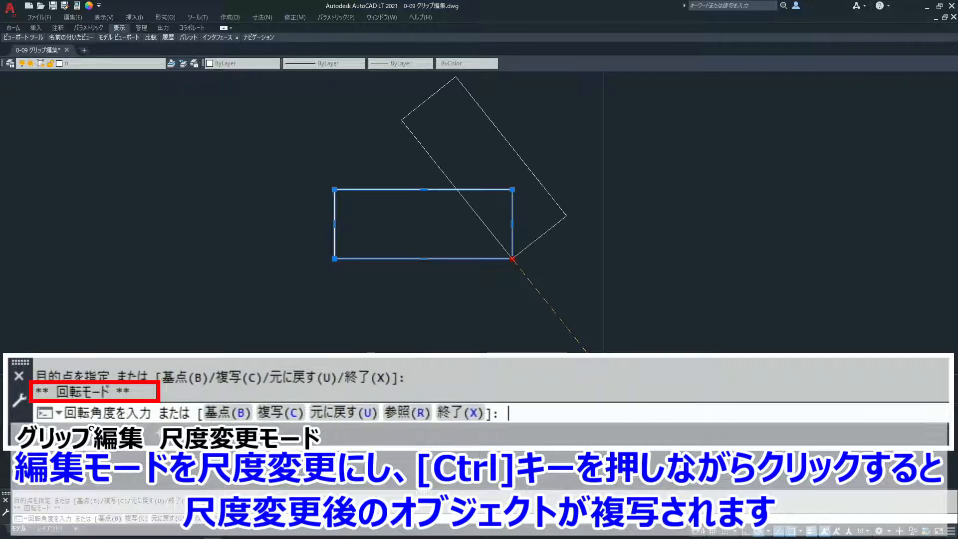
key("space")
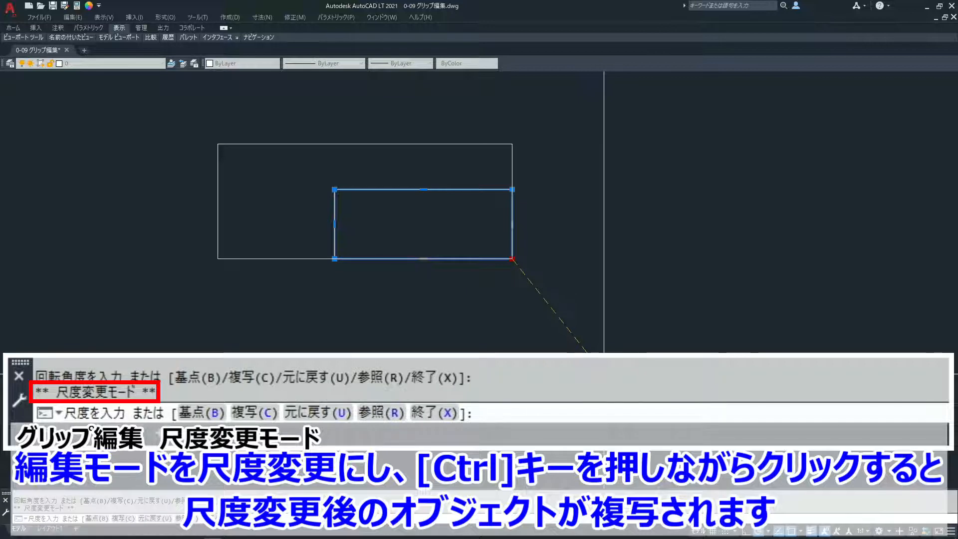
left_click(689, 259, "ctrl")
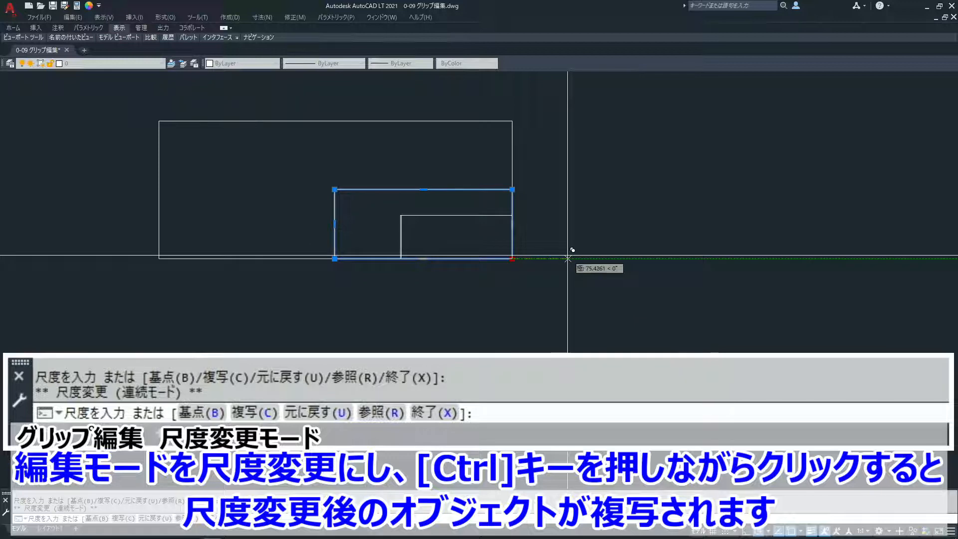
key("Return")
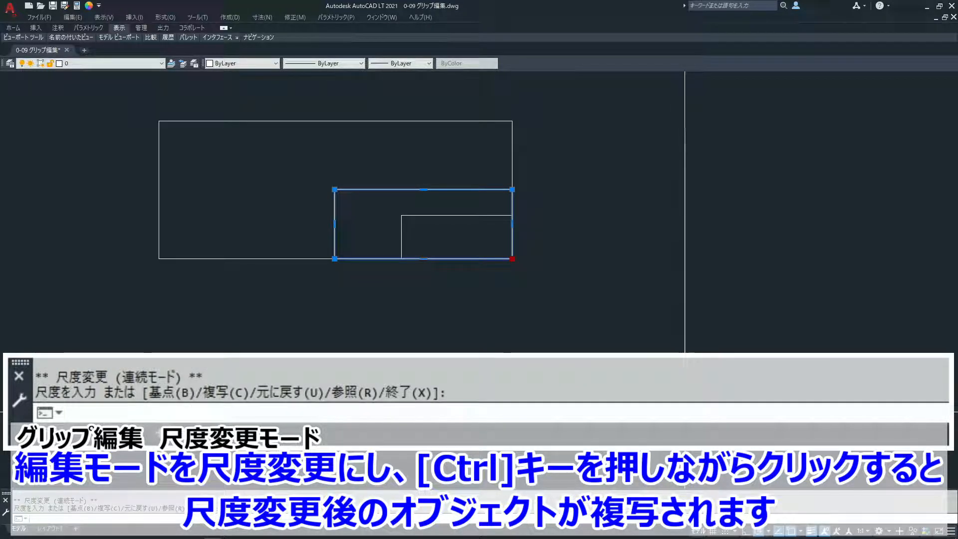
key("Escape")
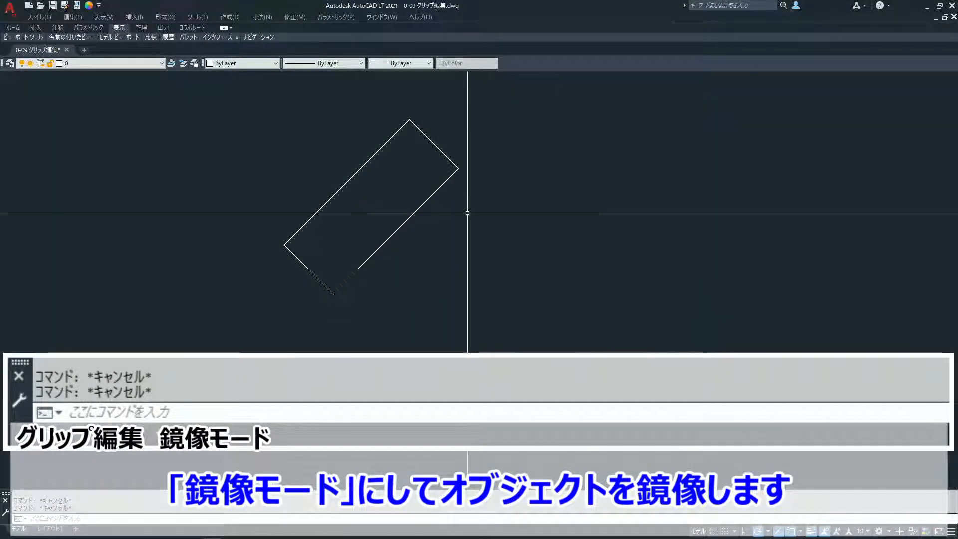
Mirror the slanted rectangle across a vertical axis through its rightmost corner grip, without keeping the original, and clear the selection
left_click(432, 210)
left_click(403, 224)
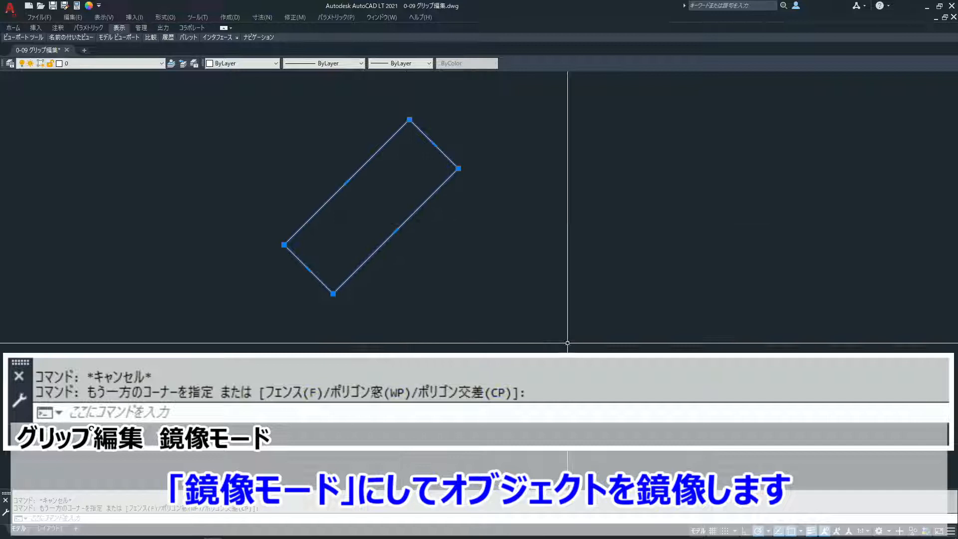
left_click(458, 168)
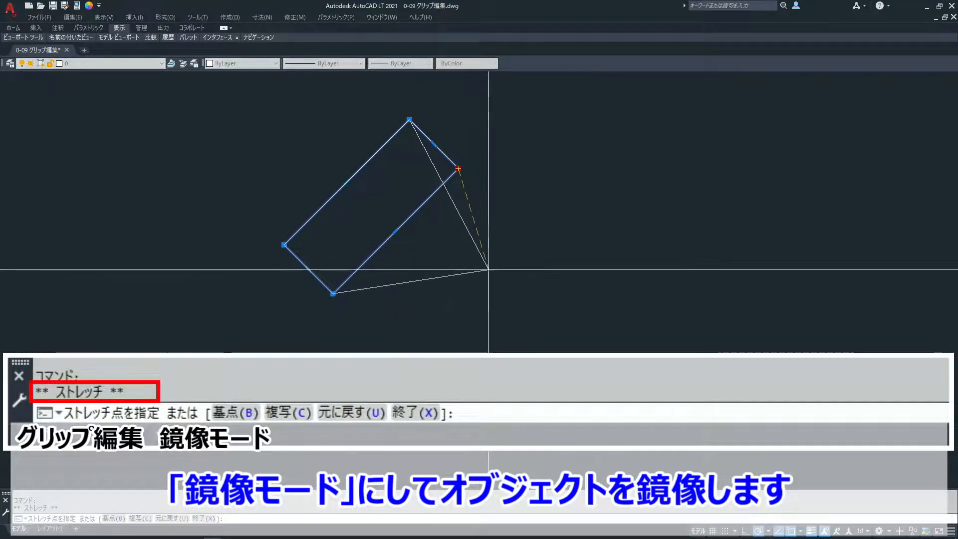
key("space")
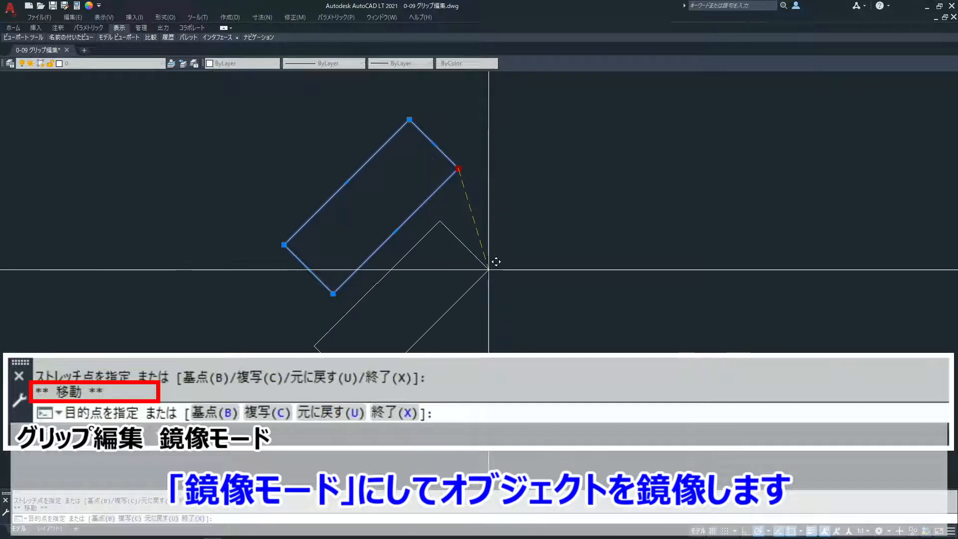
key("space")
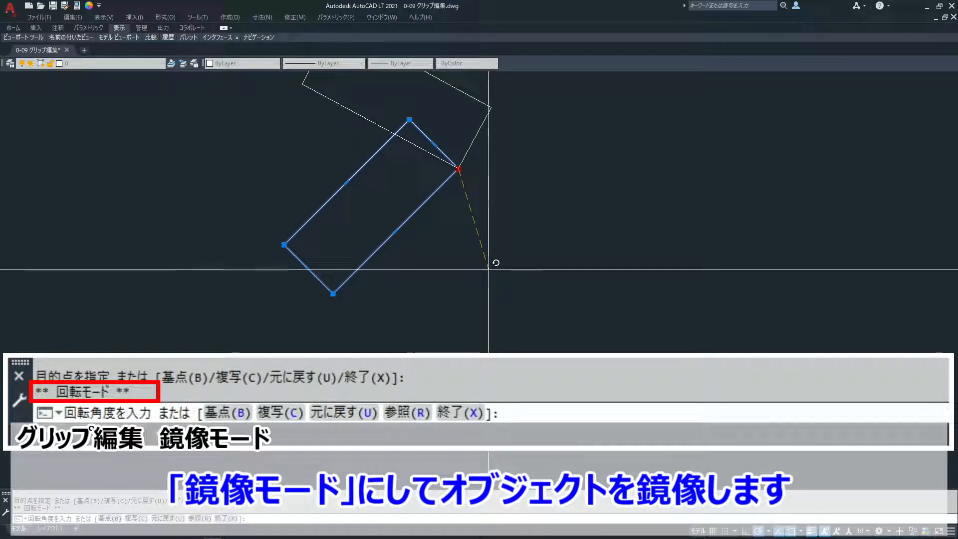
key("space")
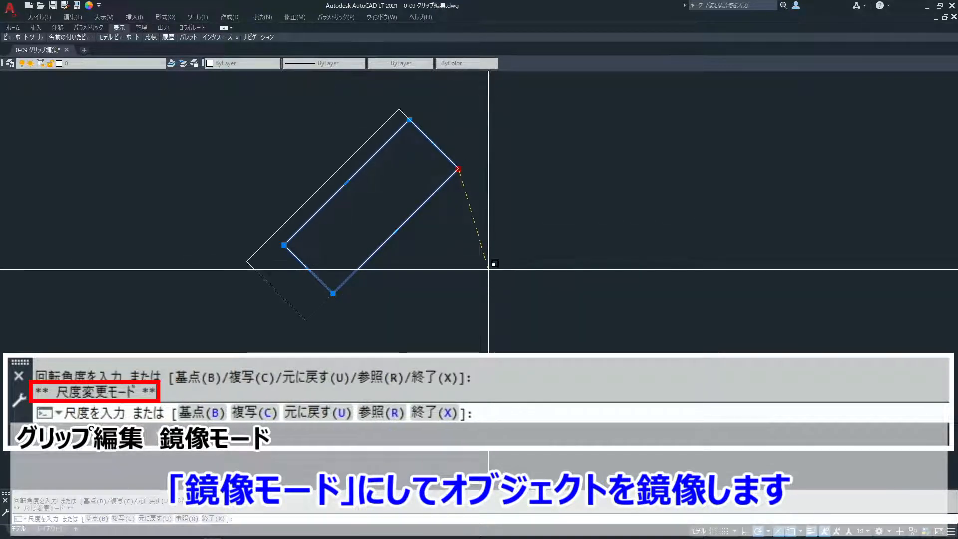
key("space")
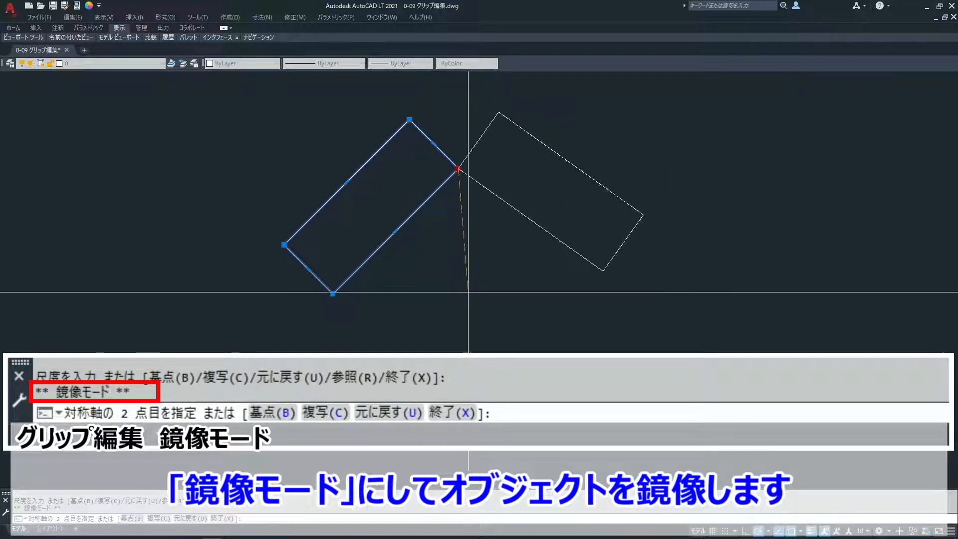
left_click(459, 303)
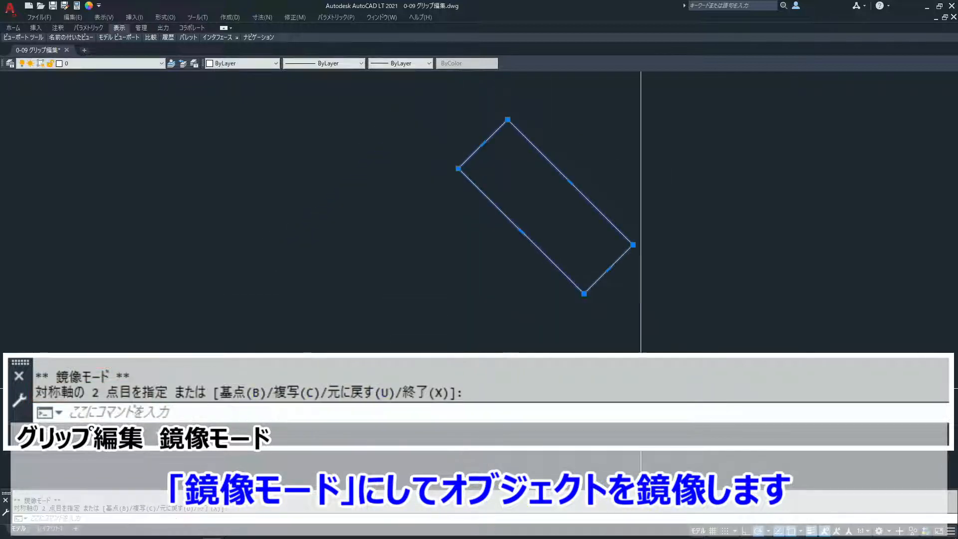
key("Escape")
key("Escape")
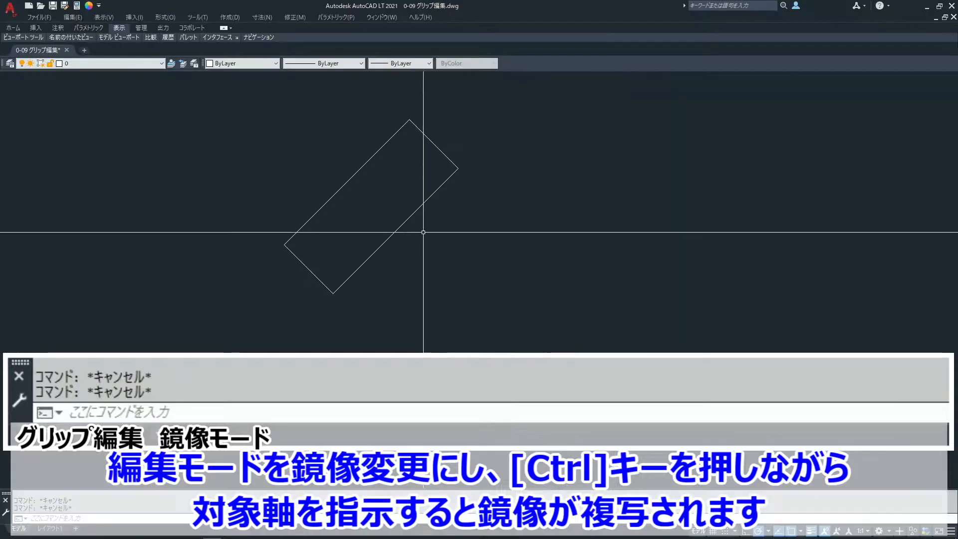
Create a mirrored copy of the slanted rectangle across a vertical axis through its rightmost corner grip, keeping the original, and clear the selection
left_click(416, 217)
left_click(390, 229)
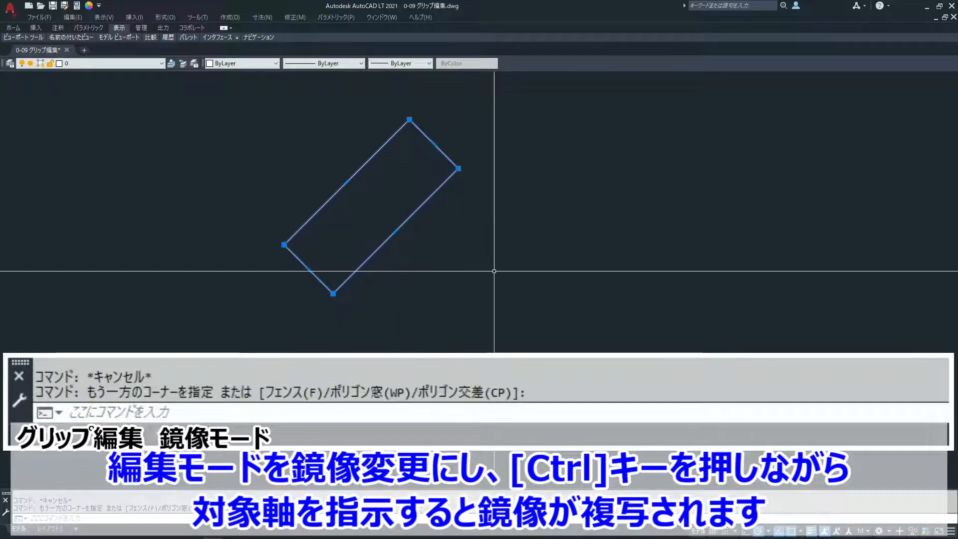
left_click(458, 168)
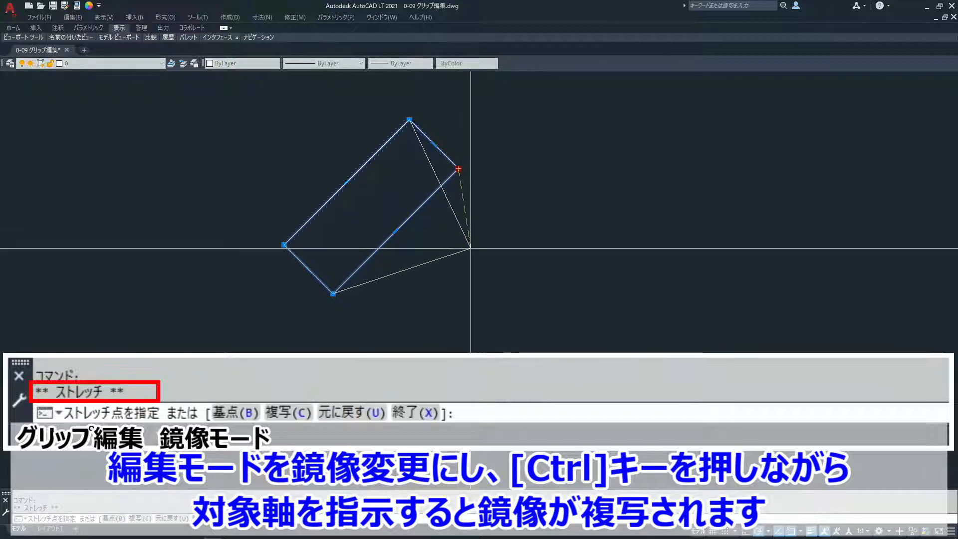
key("space")
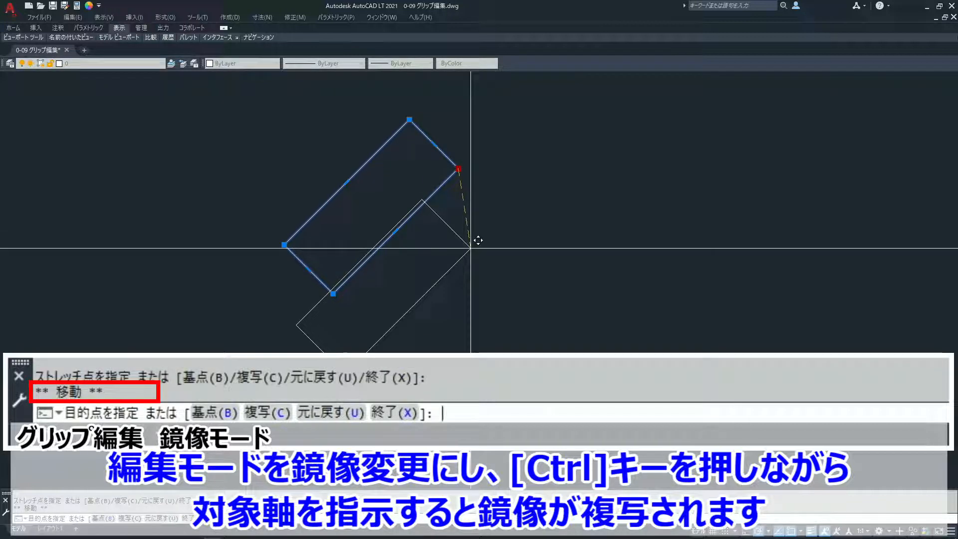
key("space")
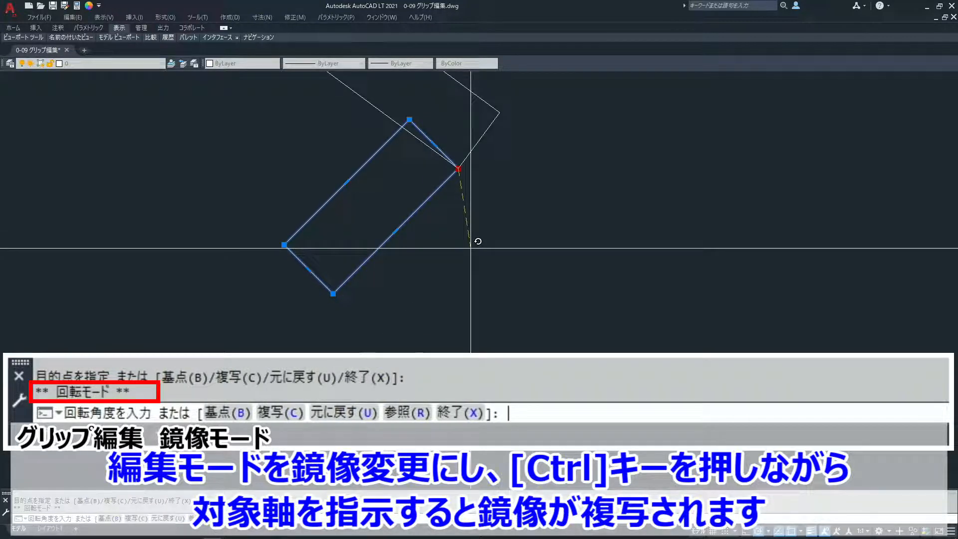
key("space")
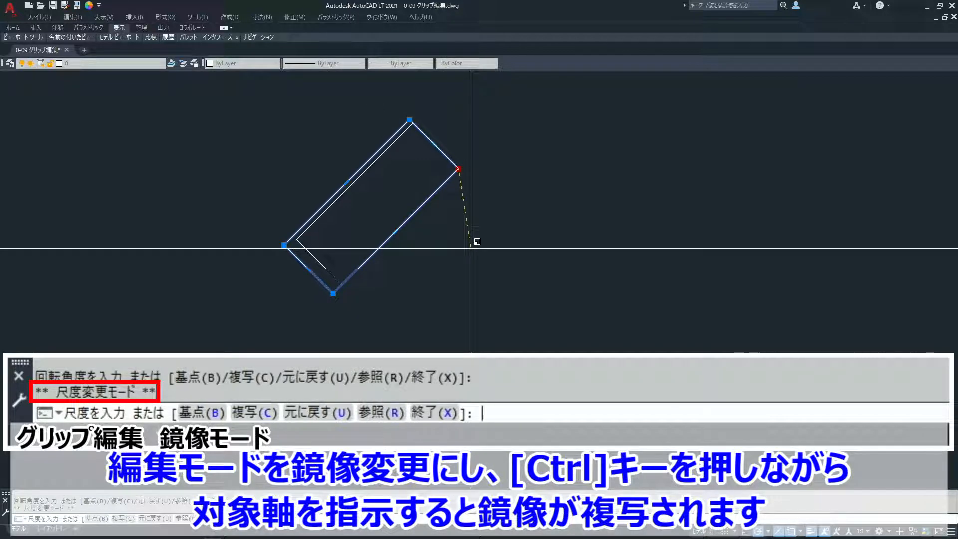
key("space")
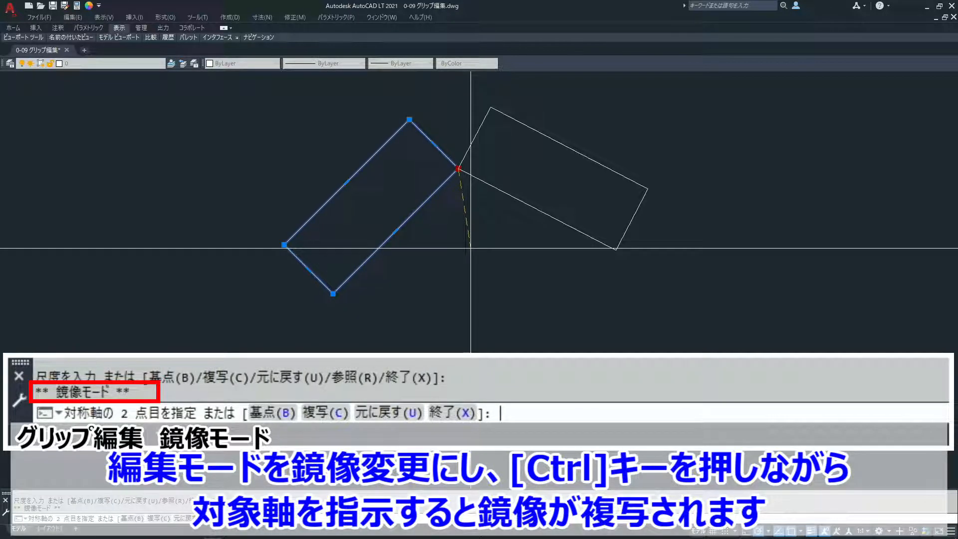
left_click(458, 295, "ctrl")
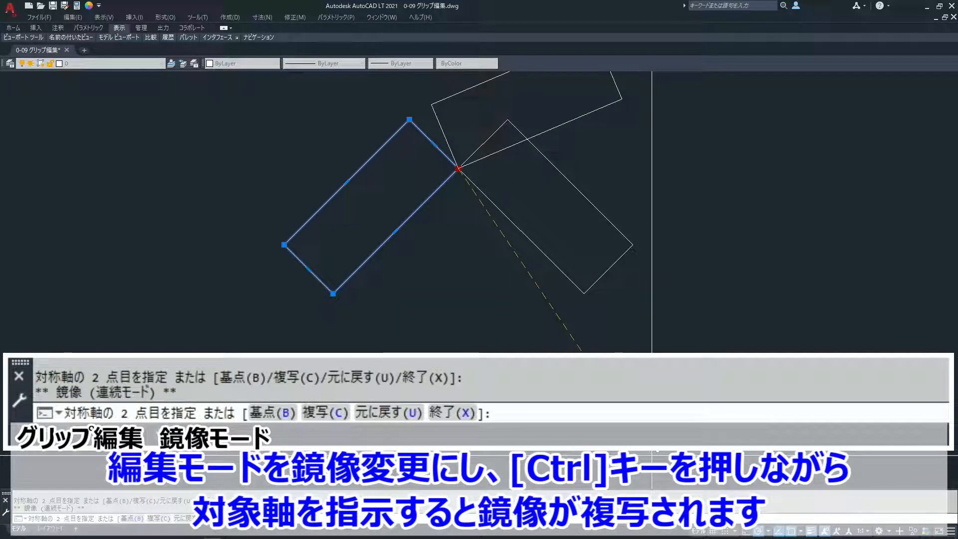
key("Escape")
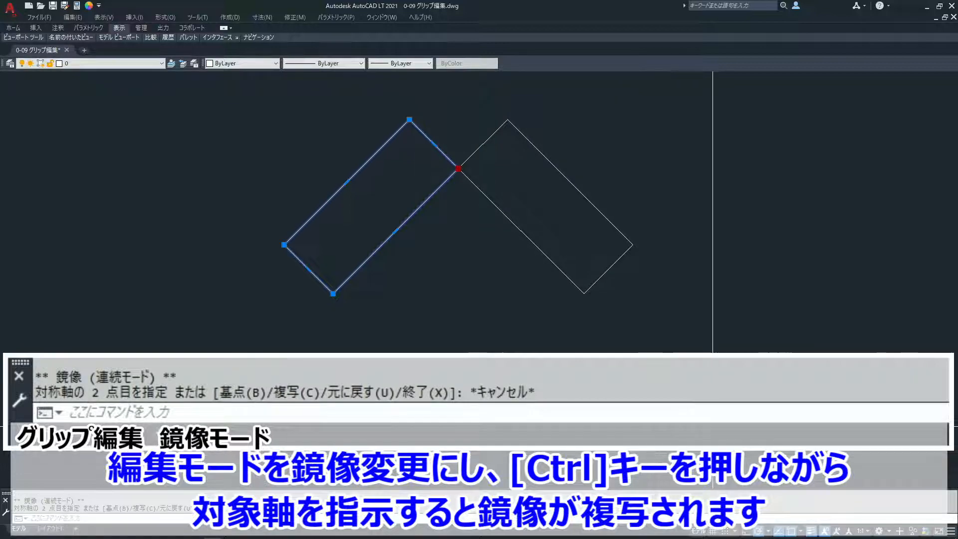
key("Escape")
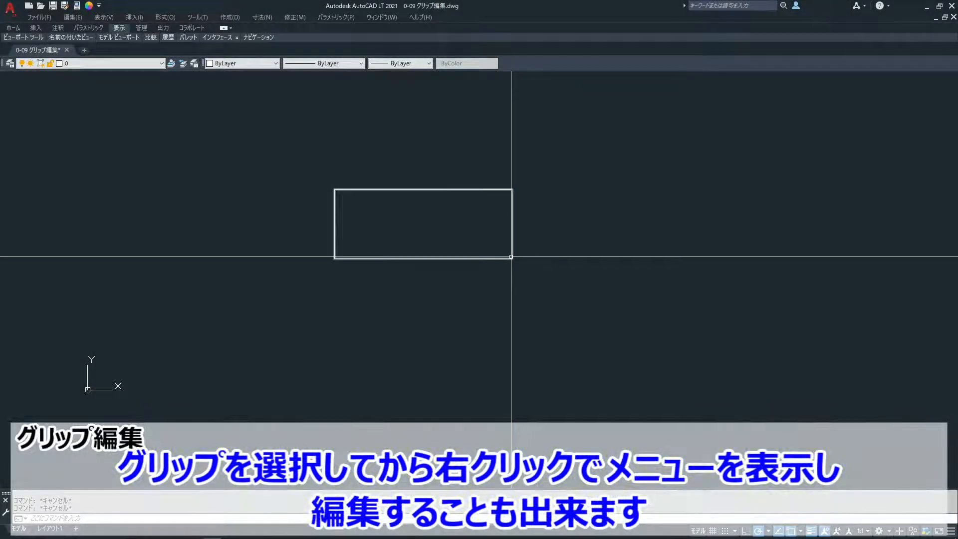
Rotate the horizontal rectangle about its lower-right corner grip, choosing Rotate from the grip options and picking a point below and left of the corner
left_click(512, 257)
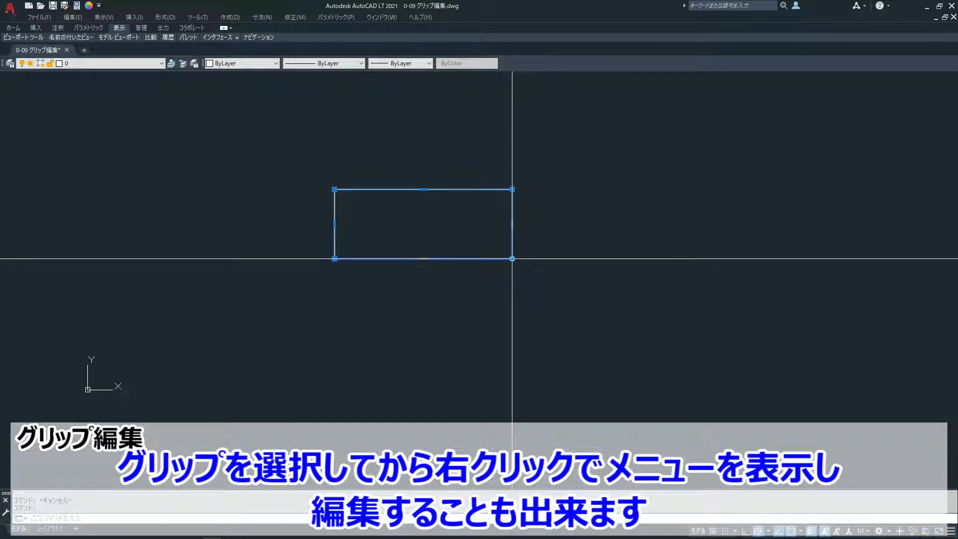
left_click(512, 258)
right_click(584, 332)
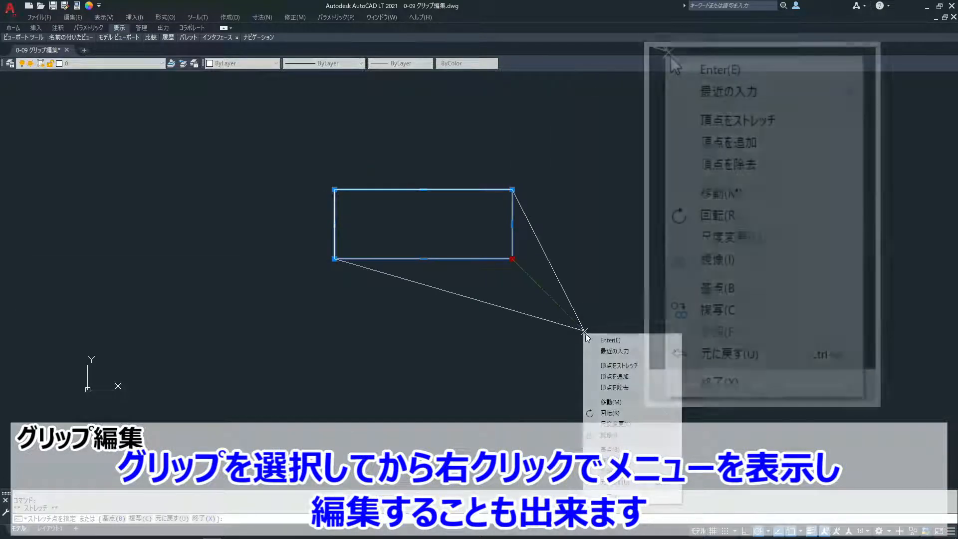
left_click(632, 414)
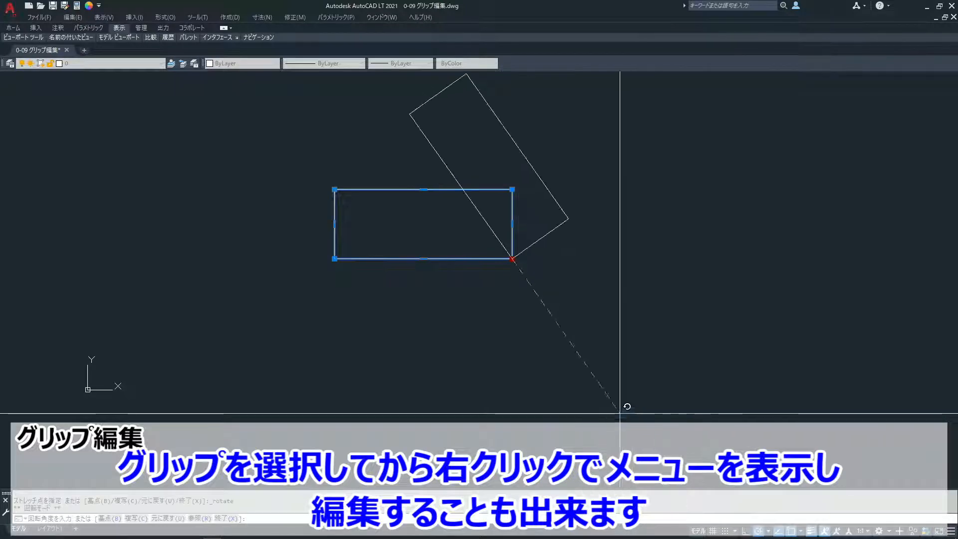
left_click(459, 348)
key("Escape")
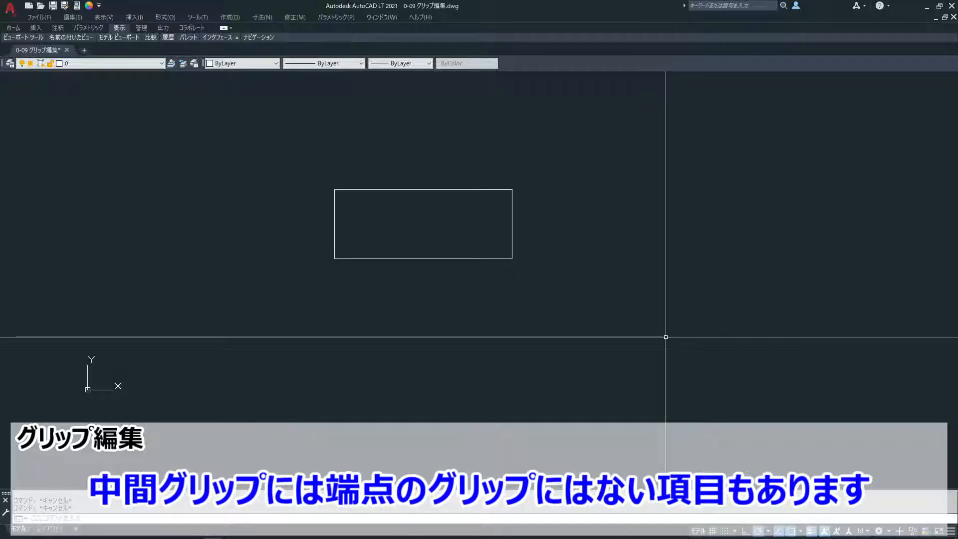
Convert the rectangle's top edge into an upward-bulging arc using its midpoint grip, and clear the selection
left_click(467, 189)
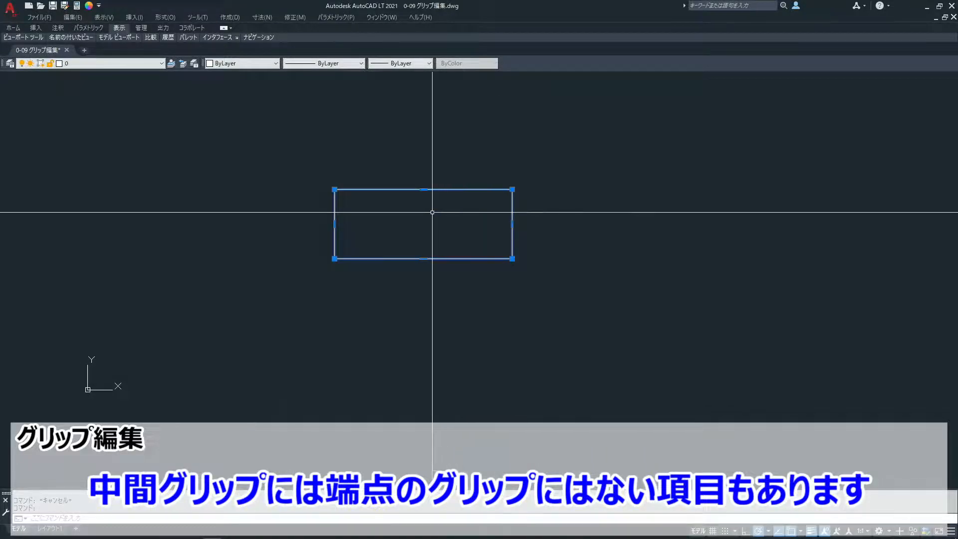
left_click(423, 188)
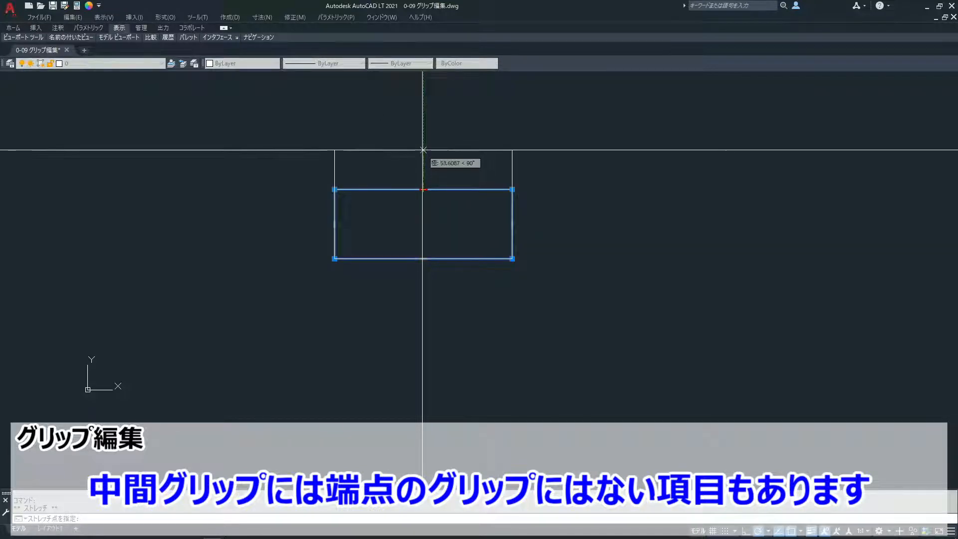
right_click(423, 189)
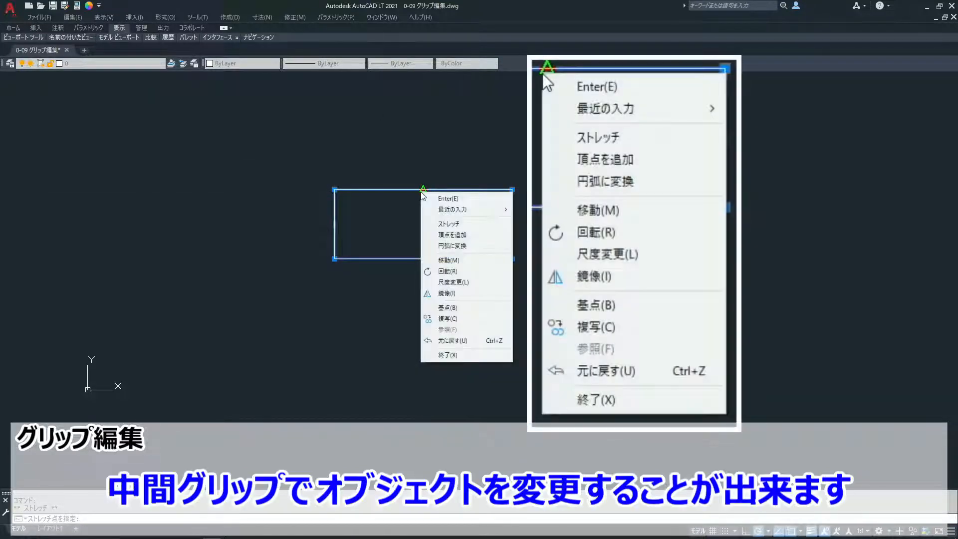
left_click(476, 245)
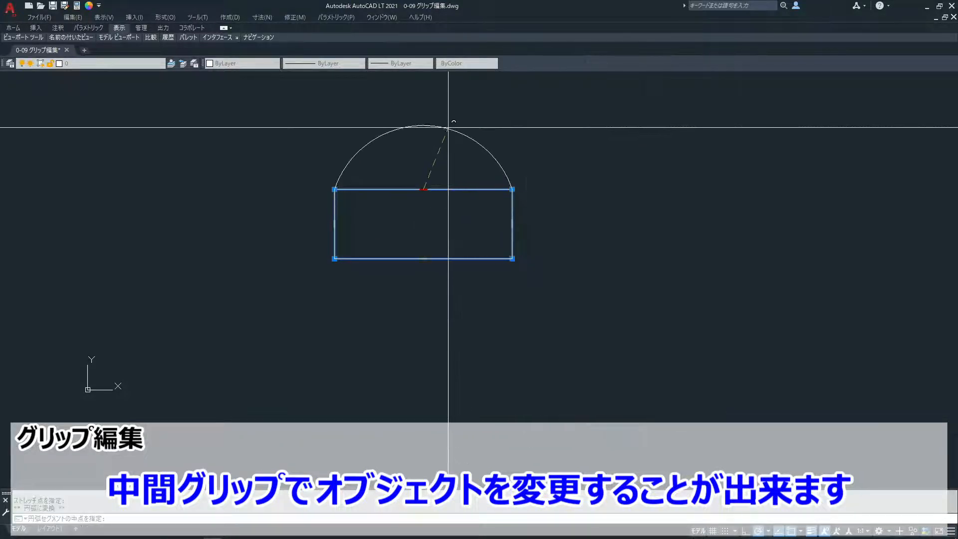
left_click(448, 121)
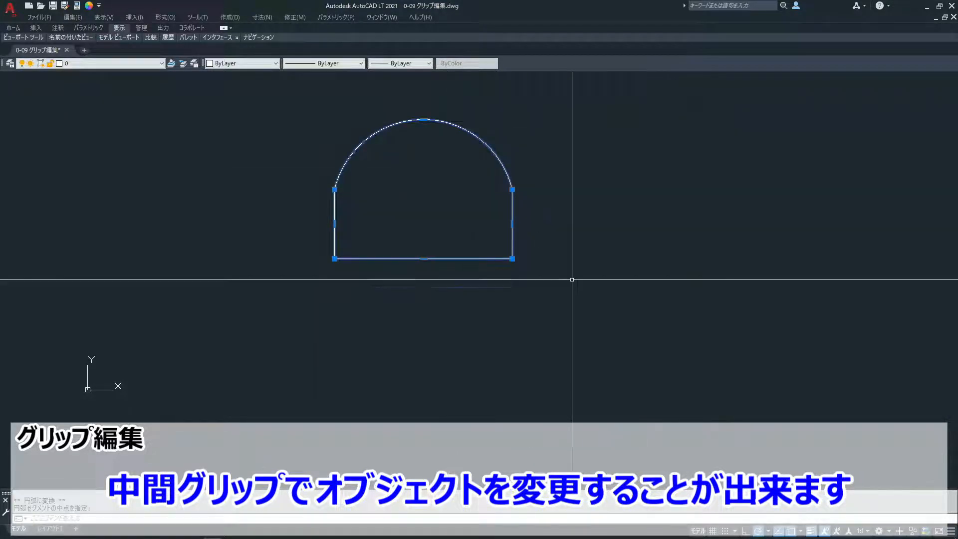
key("Escape")
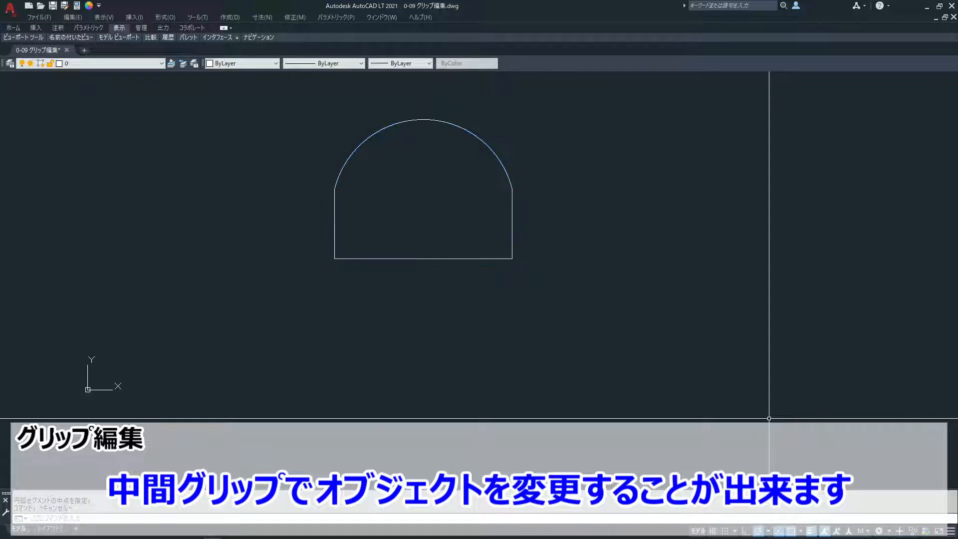